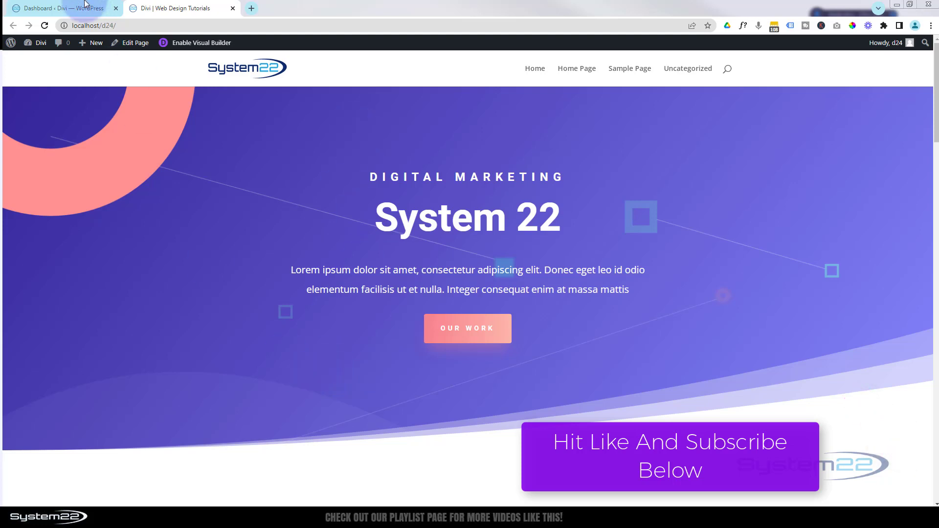
- Open the theme customizer from the WordPress admin dashboard
{"action": "left_click", "coordinate": [52, 8]}
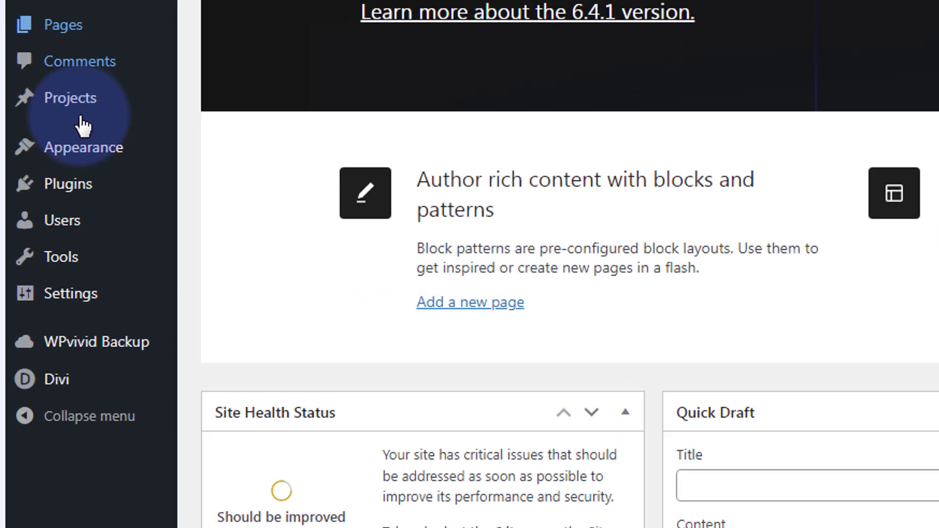
{"action": "mouse_move", "coordinate": [88, 149]}
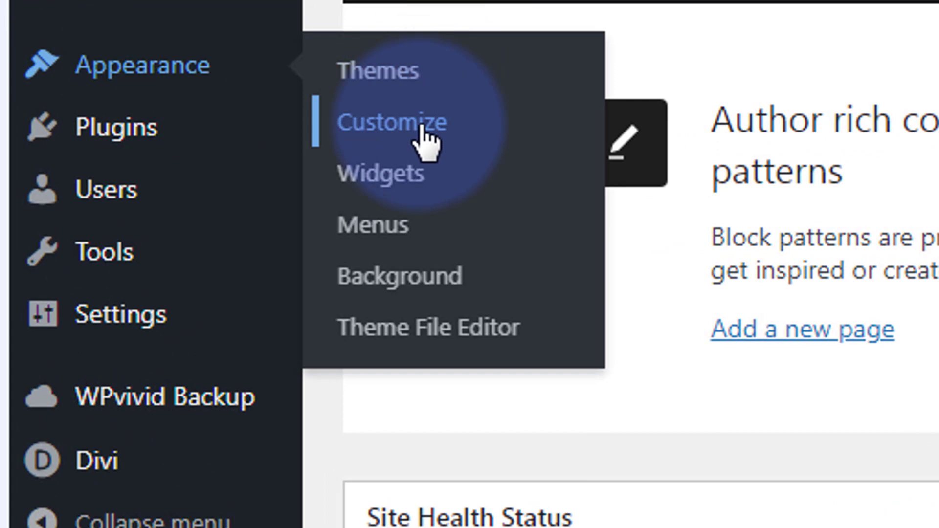
{"action": "left_click", "coordinate": [419, 123]}
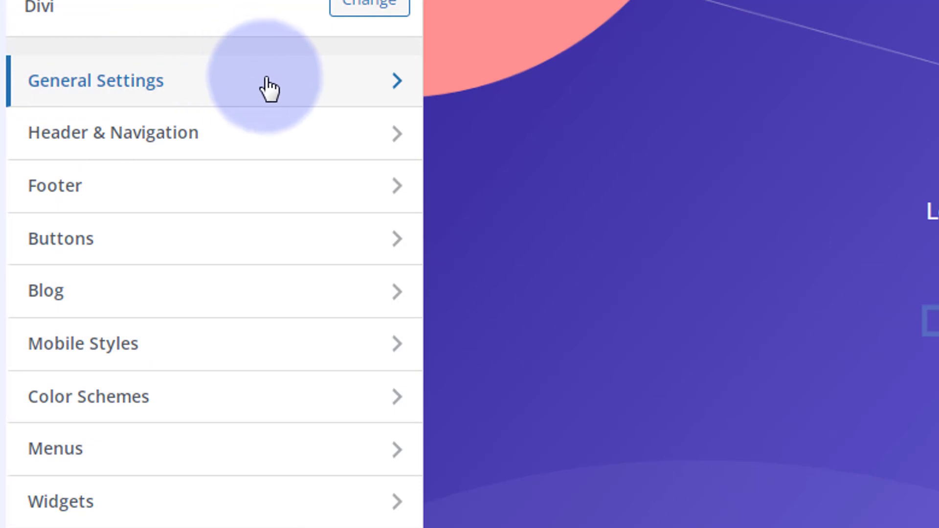
- Look at the Site Identity settings within General Settings, and open the Layout Settings
{"action": "left_click", "coordinate": [269, 88]}
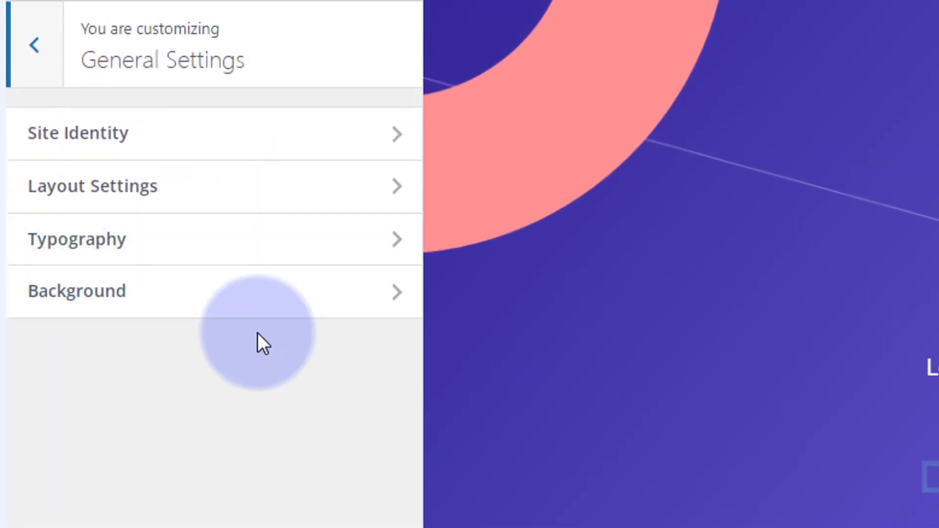
{"action": "left_click", "coordinate": [268, 144]}
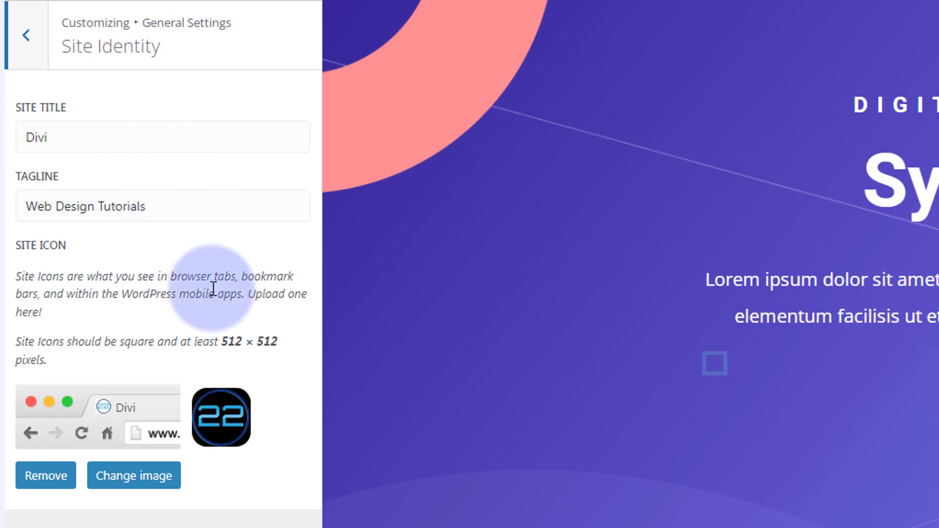
{"action": "left_click", "coordinate": [39, 41]}
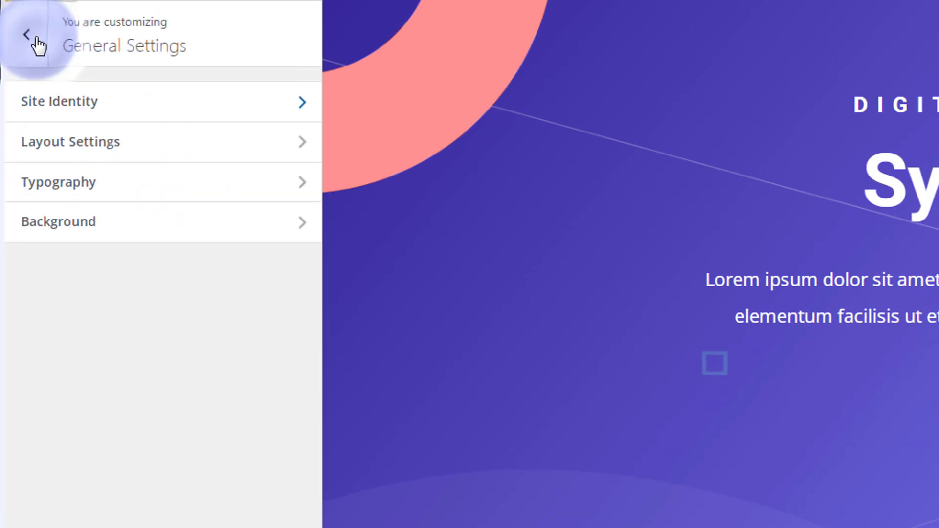
{"action": "left_click", "coordinate": [189, 145]}
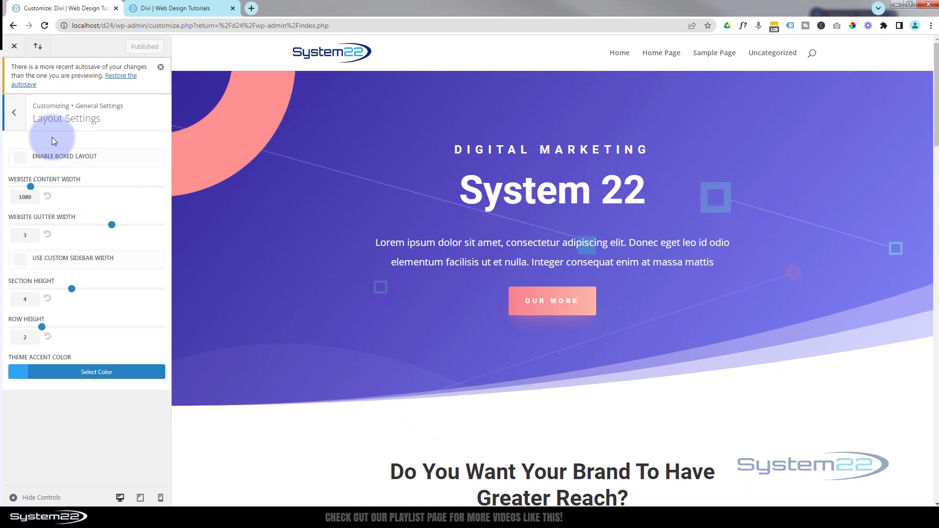
- Enable the boxed layout to preview it on the page, and disable it again
{"action": "left_click", "coordinate": [19, 159]}
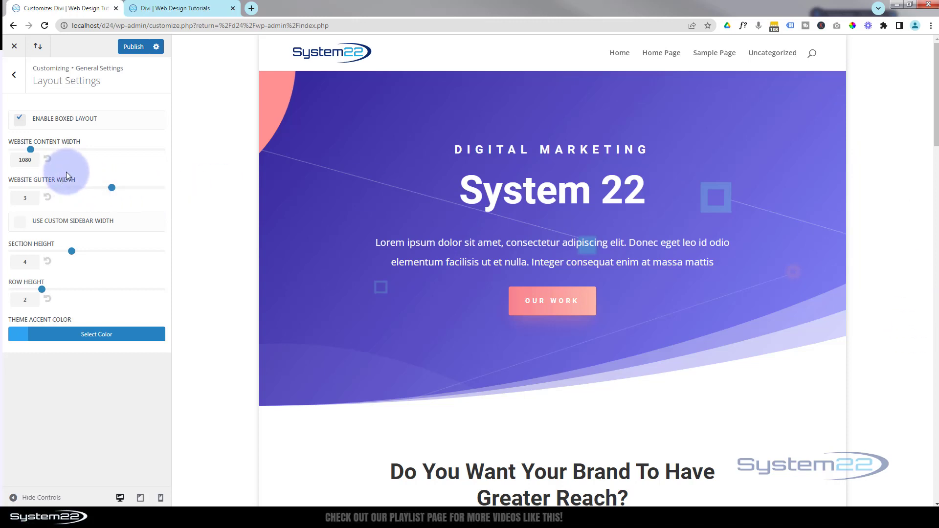
{"action": "left_click", "coordinate": [21, 121]}
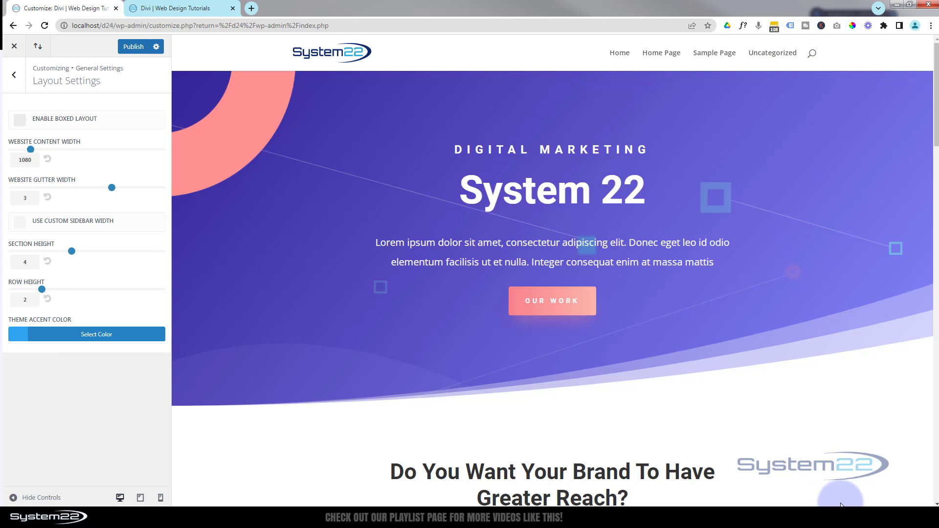
{"action": "left_click", "coordinate": [20, 120]}
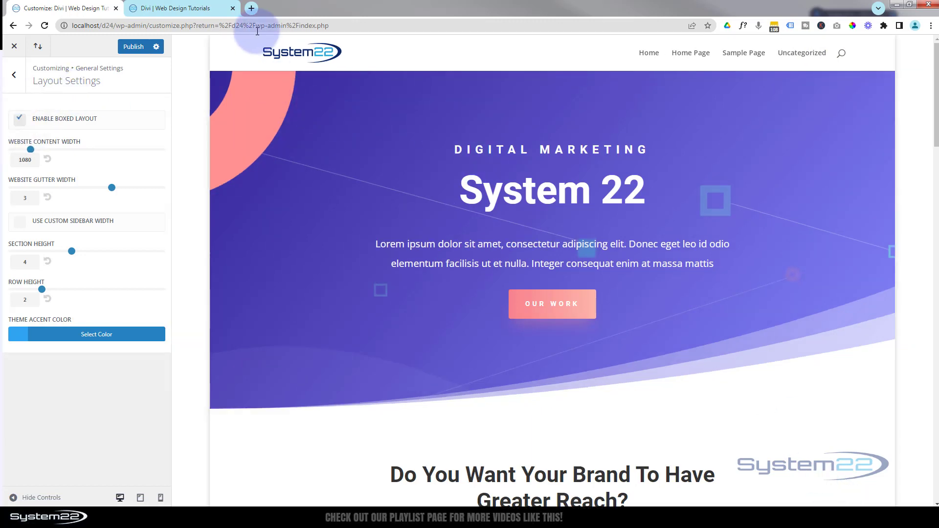
{"action": "left_click", "coordinate": [22, 121]}
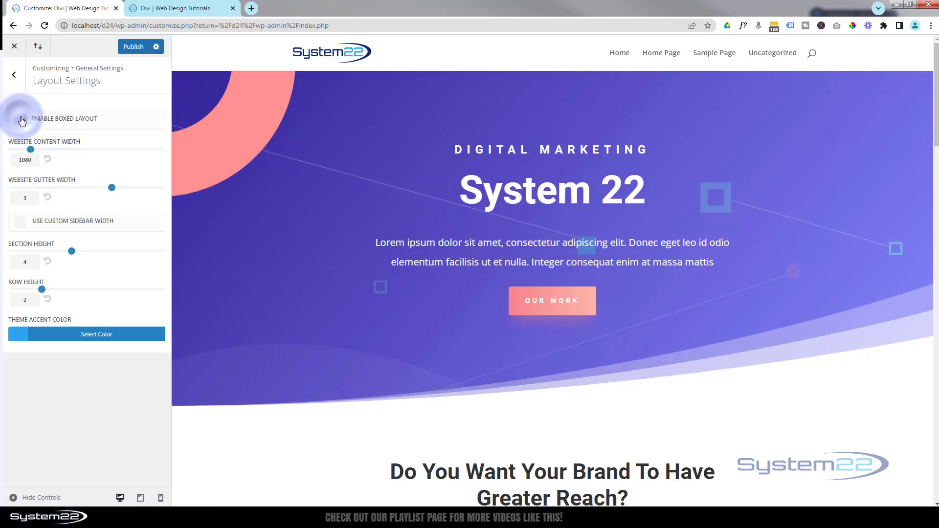
- Try a website content width of 960, and set it back to 1080
{"action": "left_click_drag", "start_coordinate": [31, 148], "coordinate": [4, 155]}
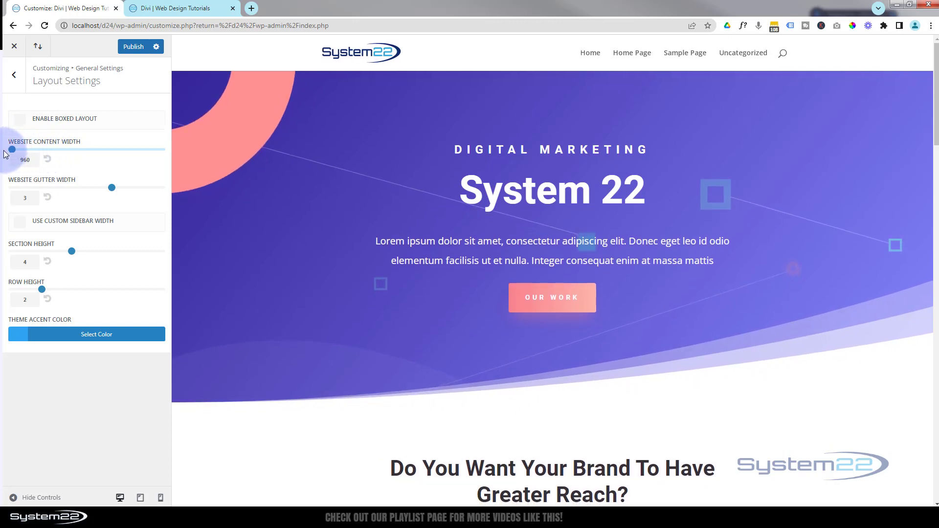
{"action": "double_click", "coordinate": [17, 165]}
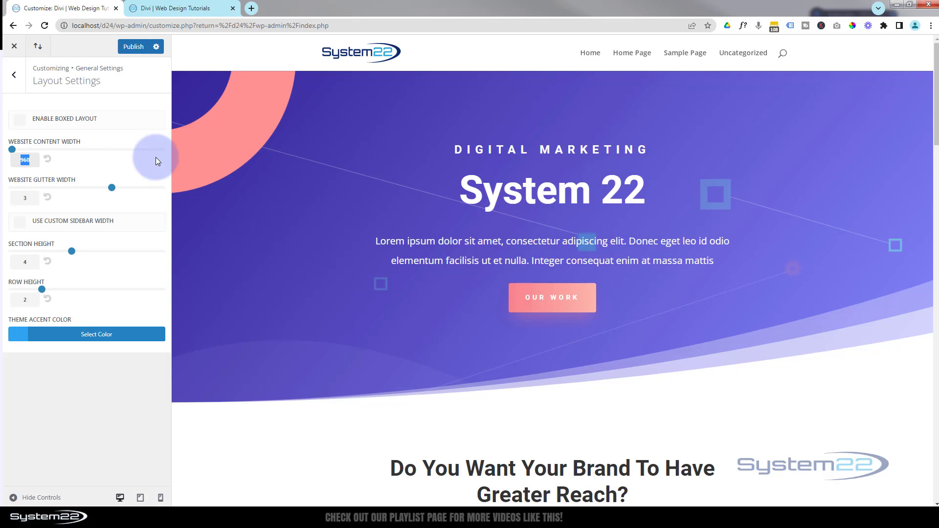
{"action": "type", "text": "1080"}
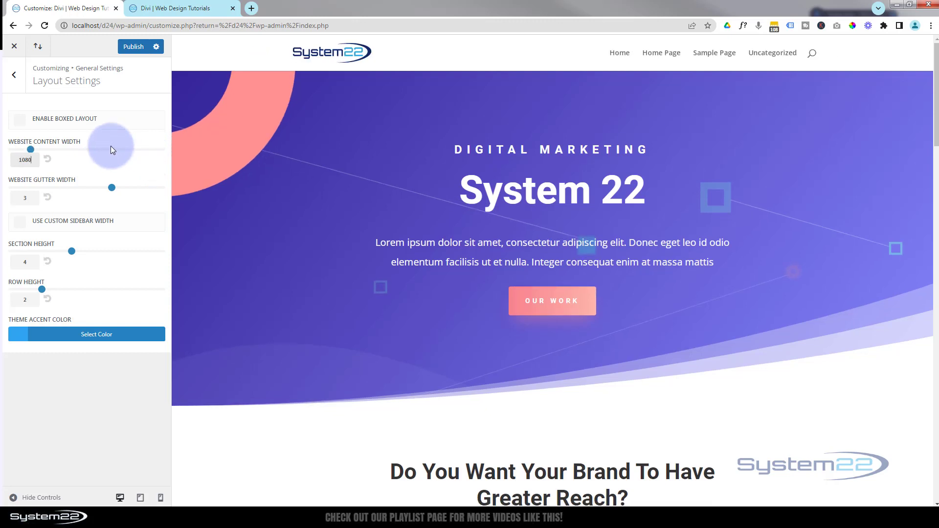
{"action": "left_click", "coordinate": [125, 149]}
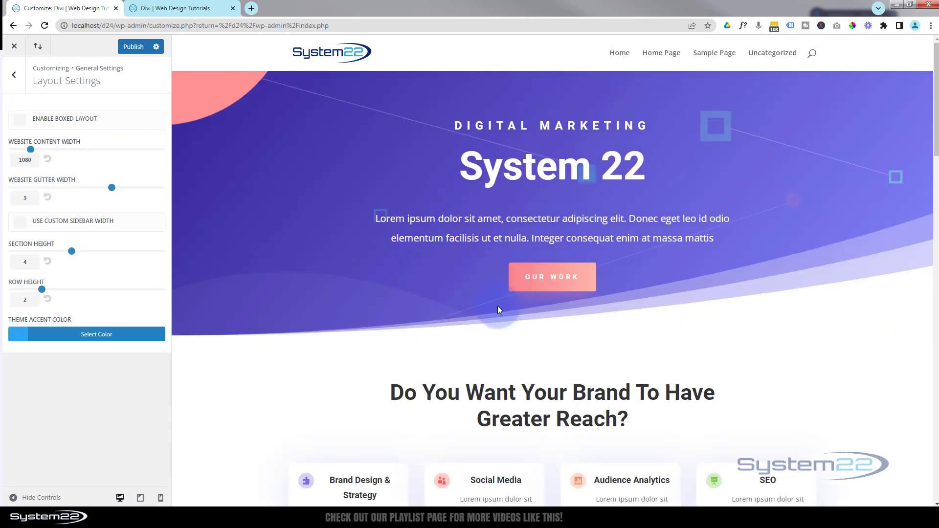
- Try a website gutter width of 1 on the page's card and testimonial sections, and set it back to 3
{"action": "scroll", "coordinate": [619, 361], "scroll_direction": "down", "scroll_amount": 3}
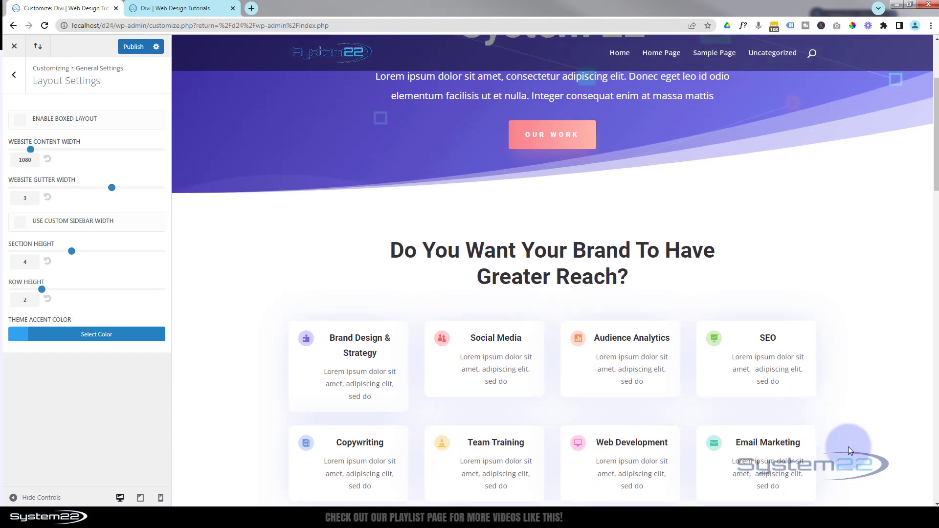
{"action": "scroll", "coordinate": [847, 447], "scroll_direction": "down", "scroll_amount": 2}
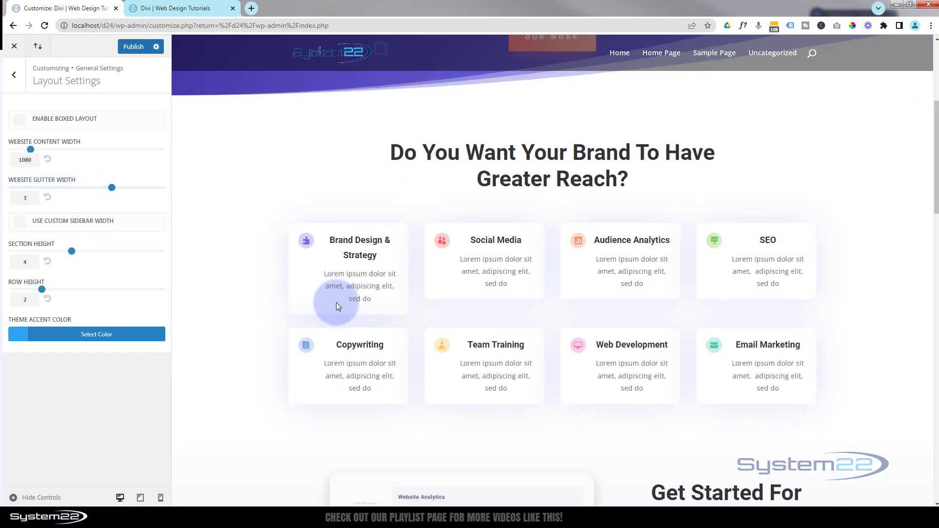
{"action": "left_click", "coordinate": [110, 188]}
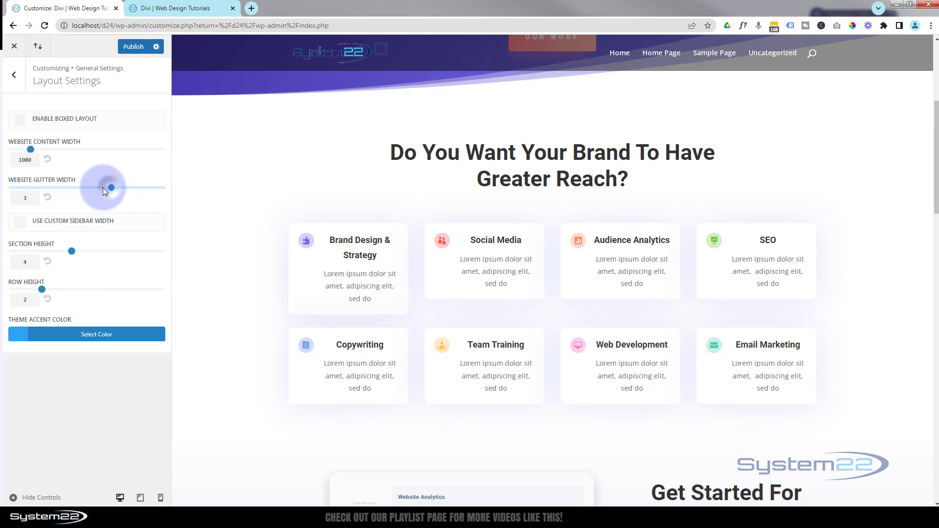
{"action": "left_click_drag", "start_coordinate": [103, 187], "coordinate": [12, 188]}
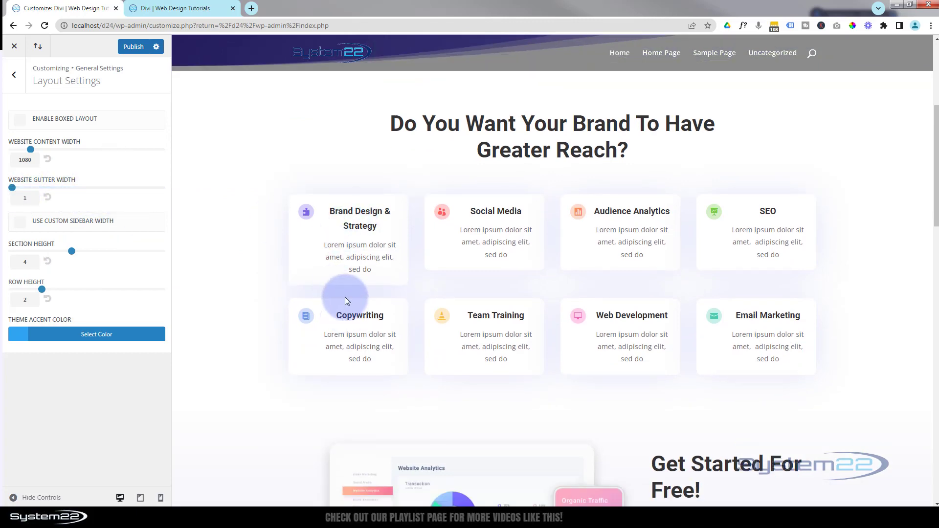
{"action": "scroll", "coordinate": [345, 297], "scroll_direction": "down", "scroll_amount": 8}
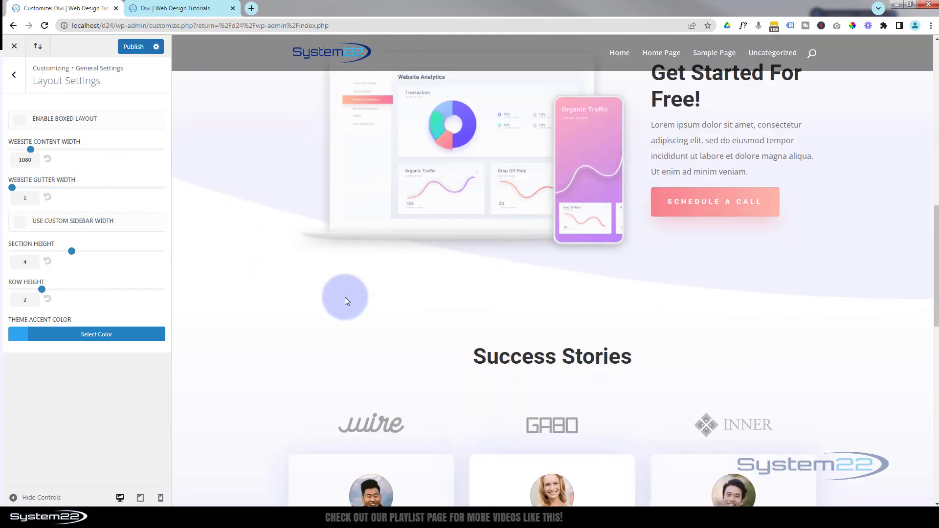
{"action": "scroll", "coordinate": [345, 297], "scroll_direction": "up", "scroll_amount": 2}
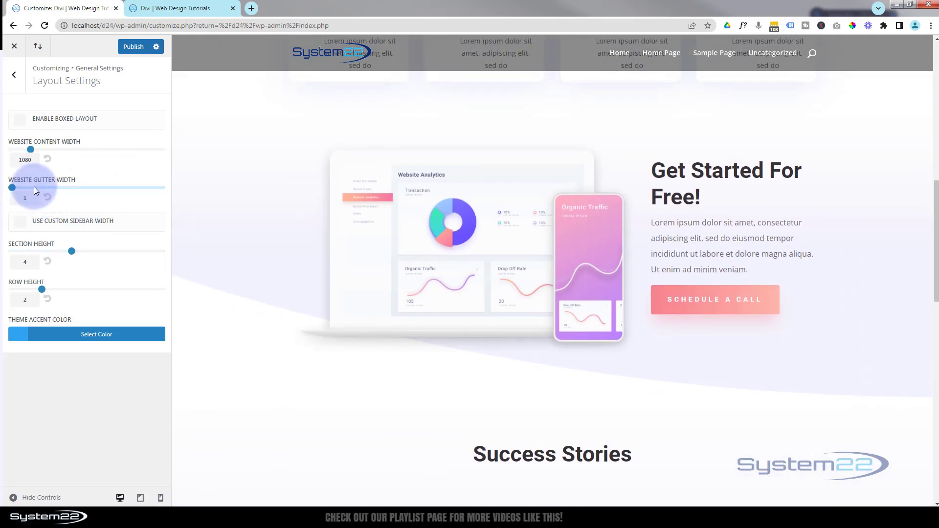
{"action": "left_click_drag", "start_coordinate": [33, 187], "coordinate": [58, 187]}
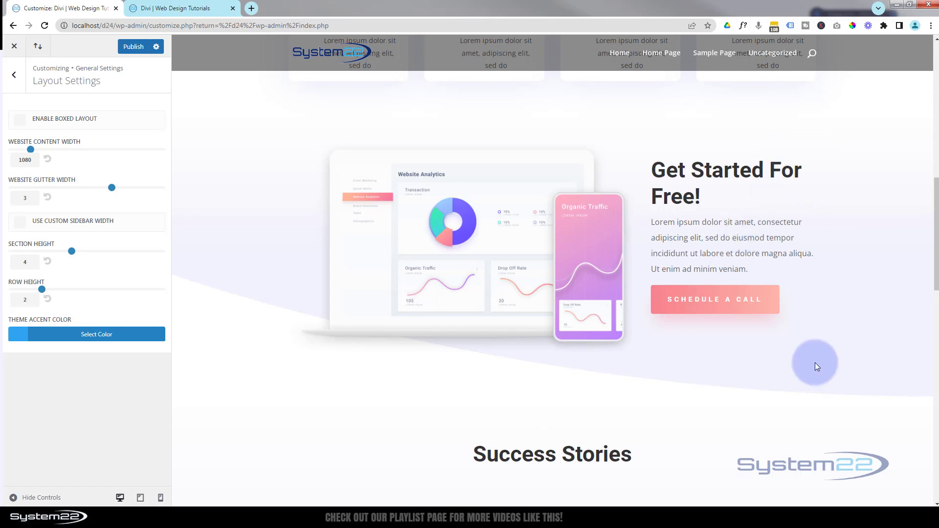
{"action": "scroll", "coordinate": [809, 356], "scroll_direction": "down", "scroll_amount": 3}
{"action": "scroll", "coordinate": [809, 355], "scroll_direction": "up", "scroll_amount": 12}
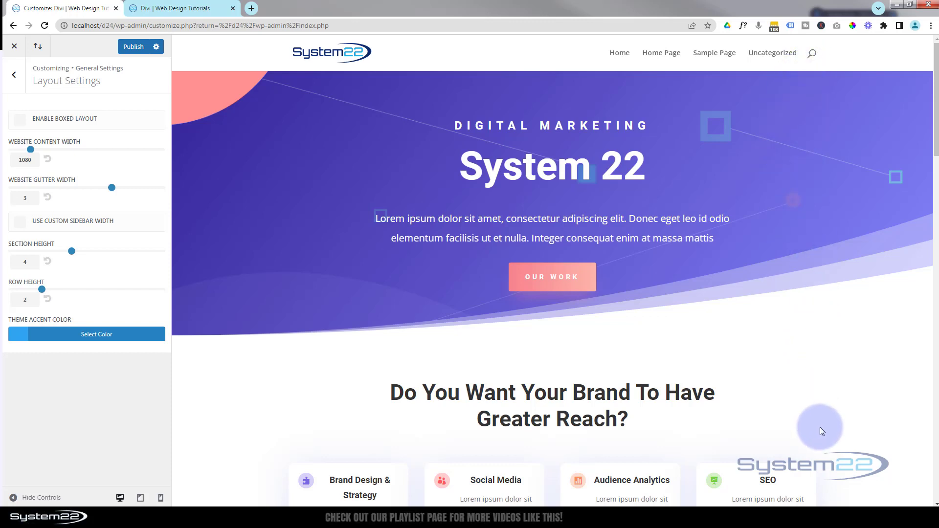
- Enable the custom sidebar width to view its setting, and disable it again
{"action": "left_click", "coordinate": [20, 225]}
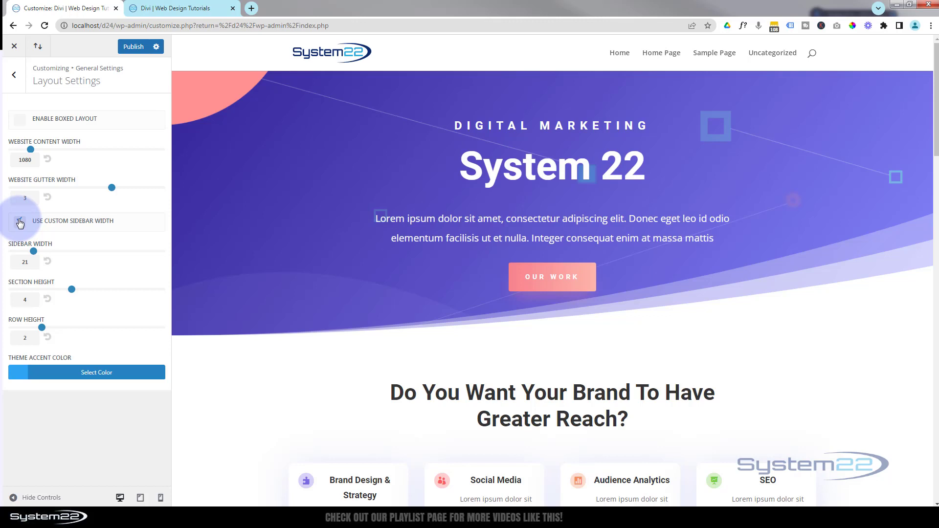
{"action": "left_click", "coordinate": [20, 224]}
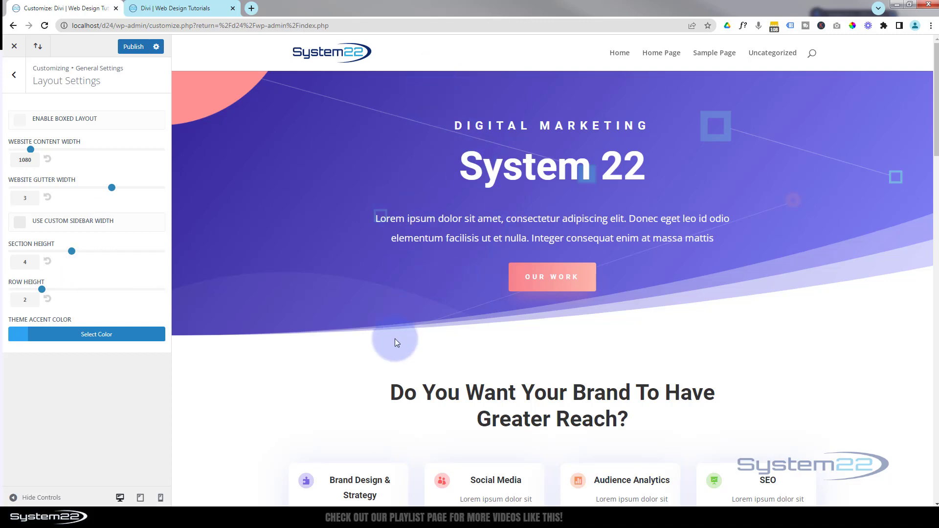
- Set the section height to 0 and review the spacing between the page's sections
{"action": "scroll", "coordinate": [526, 373], "scroll_direction": "down", "scroll_amount": 3}
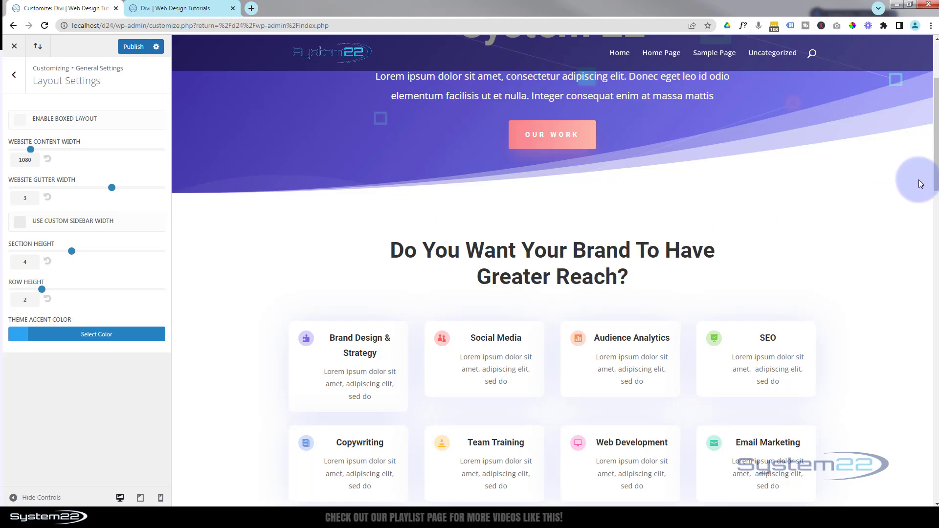
{"action": "scroll", "coordinate": [418, 232], "scroll_direction": "down", "scroll_amount": 10}
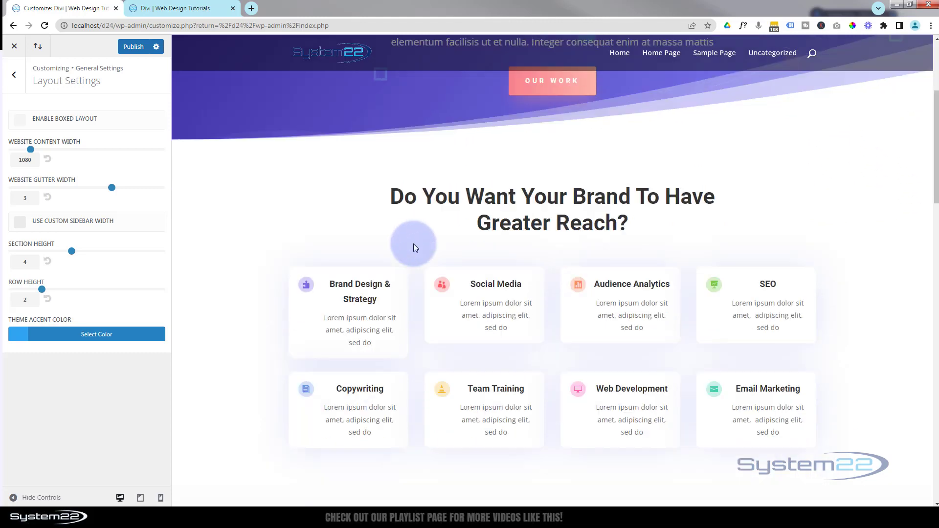
{"action": "scroll", "coordinate": [467, 251], "scroll_direction": "down", "scroll_amount": 3}
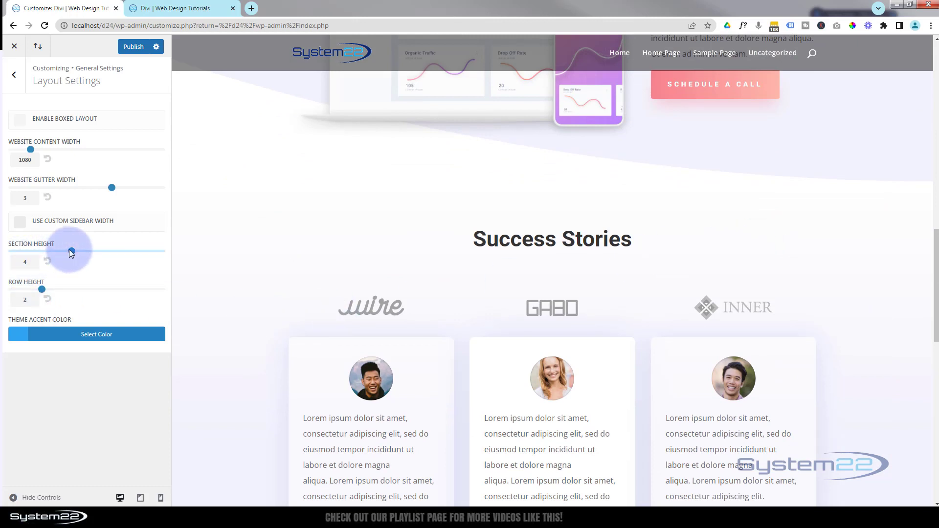
{"action": "left_click_drag", "start_coordinate": [72, 251], "coordinate": [15, 252]}
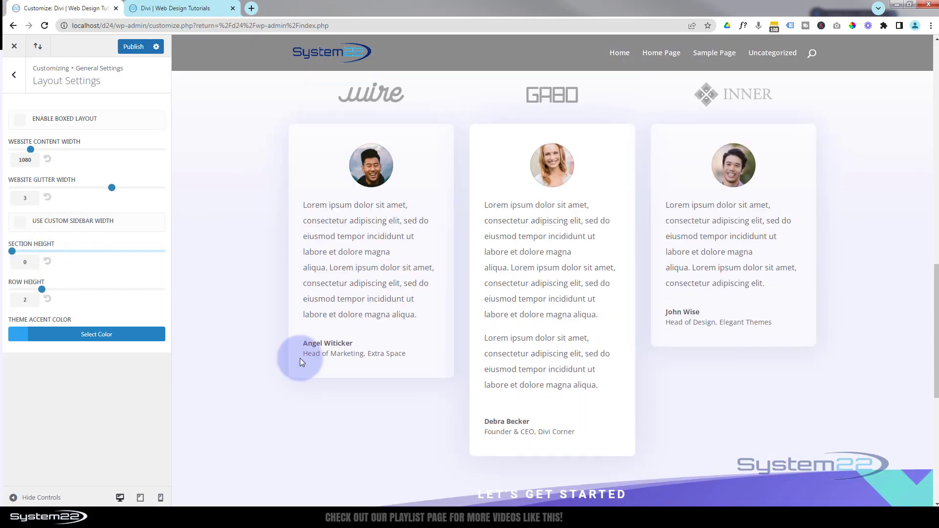
{"action": "scroll", "coordinate": [303, 359], "scroll_direction": "up", "scroll_amount": 8}
{"action": "scroll", "coordinate": [313, 357], "scroll_direction": "up", "scroll_amount": 5}
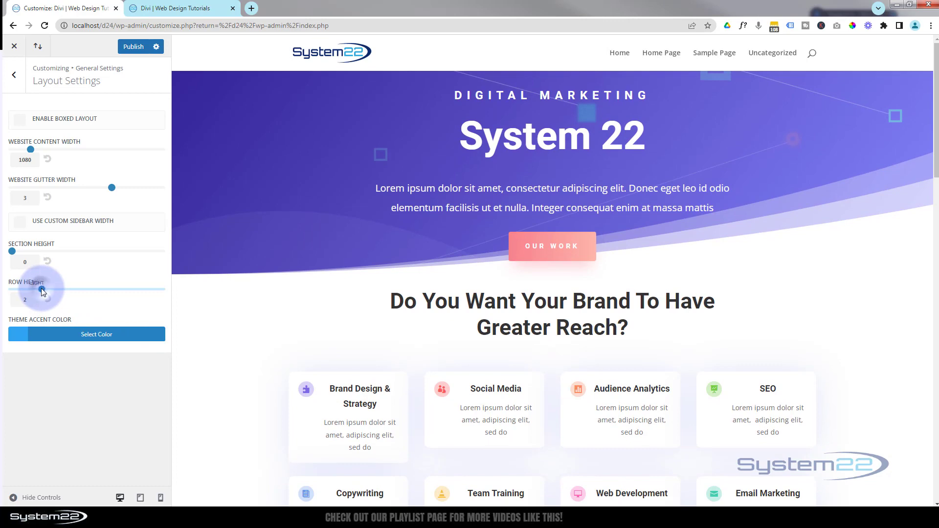
- Try a row height of 8, and set it back to 2
{"action": "left_click_drag", "start_coordinate": [42, 289], "coordinate": [134, 295]}
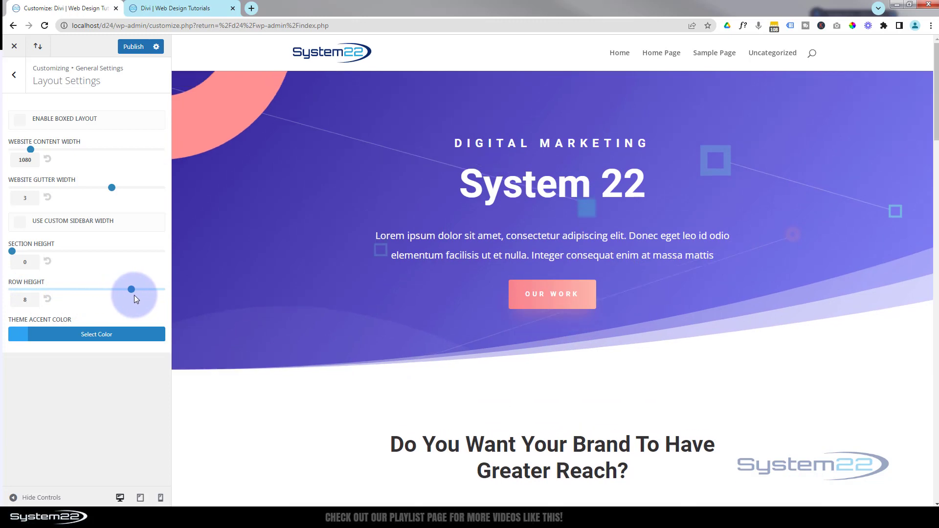
{"action": "double_click", "coordinate": [28, 298]}
{"action": "key", "text": "BackSpace"}
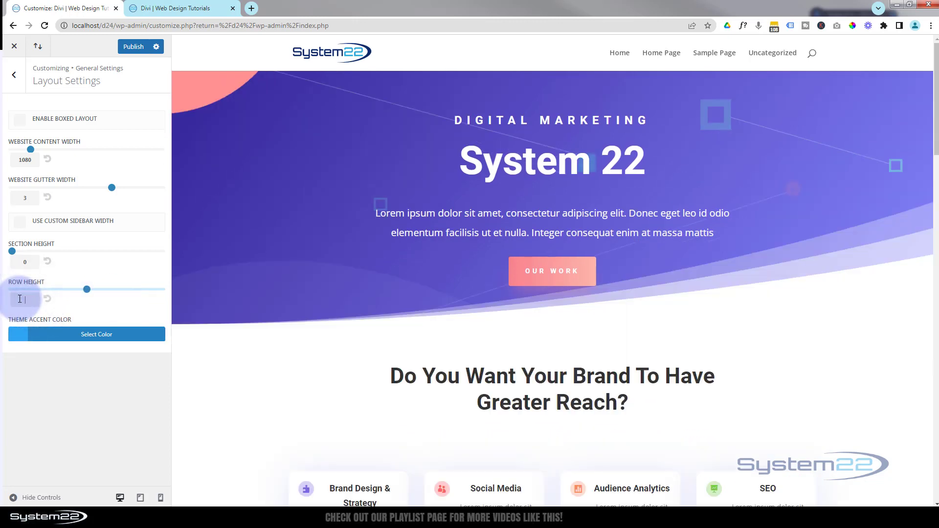
{"action": "type", "text": "2"}
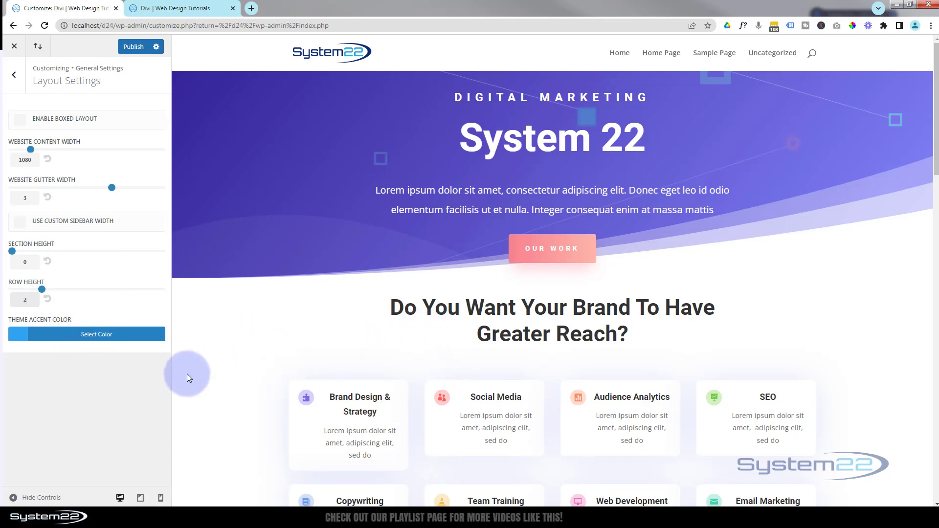
- Open the theme accent color options and look over the page preview for elements that use the accent color
{"action": "left_click", "coordinate": [69, 335]}
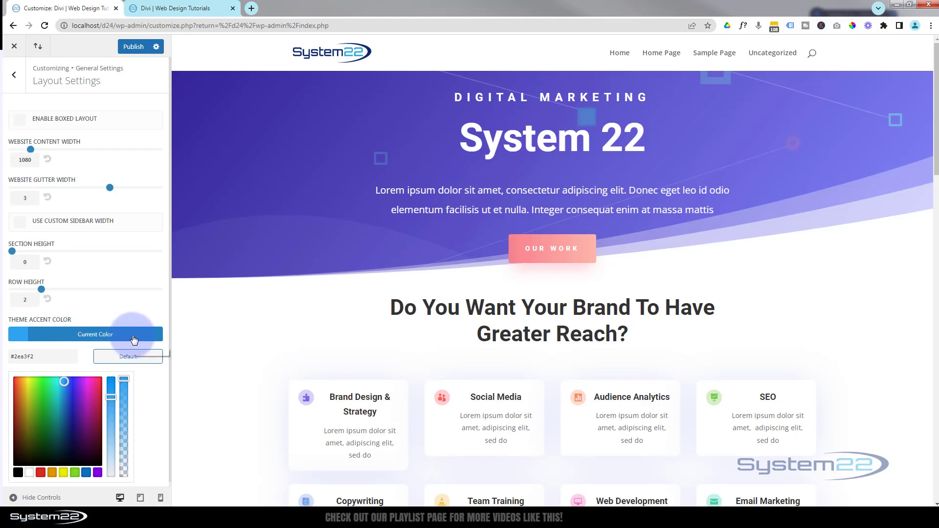
{"action": "scroll", "coordinate": [162, 410], "scroll_direction": "down", "scroll_amount": 1}
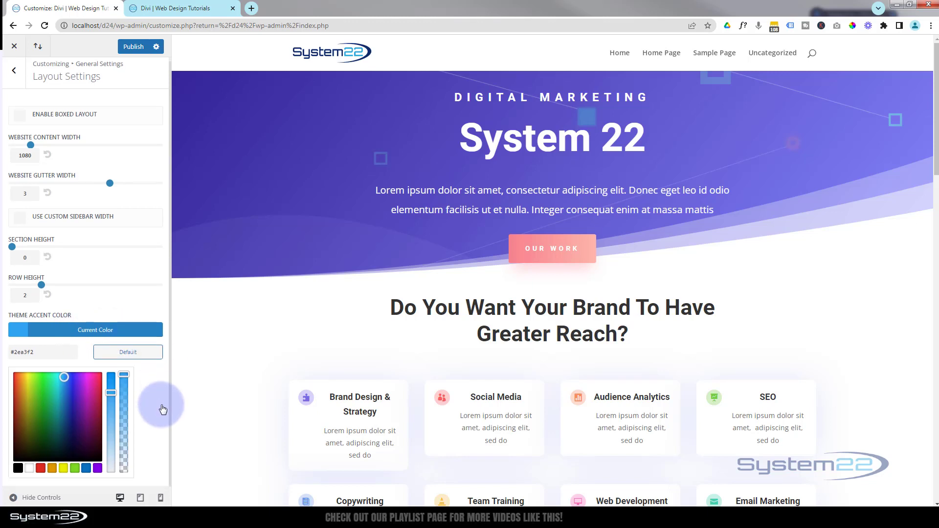
{"action": "scroll", "coordinate": [130, 386], "scroll_direction": "up", "scroll_amount": 1}
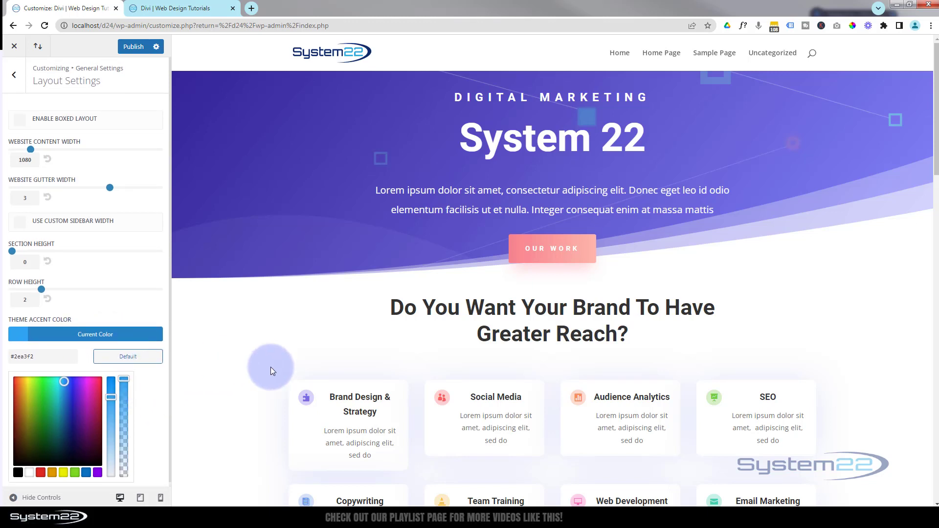
{"action": "scroll", "coordinate": [271, 350], "scroll_direction": "down", "scroll_amount": 9}
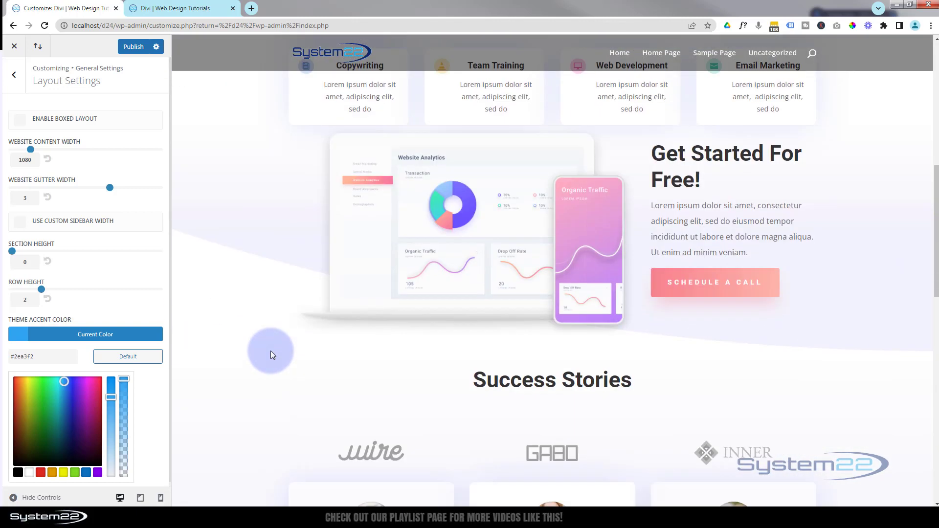
{"action": "scroll", "coordinate": [271, 351], "scroll_direction": "up", "scroll_amount": 3}
{"action": "scroll", "coordinate": [271, 350], "scroll_direction": "up", "scroll_amount": 4}
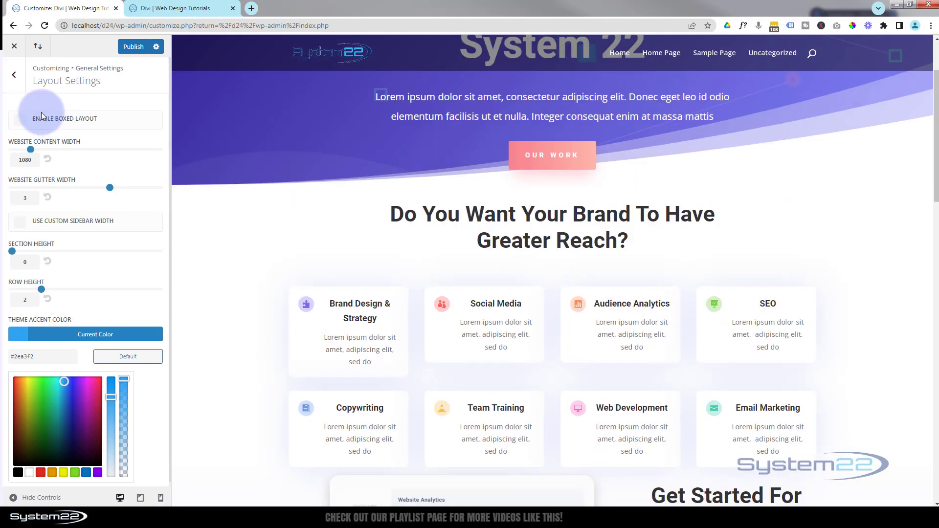
- Open the general Typography settings and try out the body text size and line height, ending at 14 and 1.7
{"action": "left_click", "coordinate": [15, 77]}
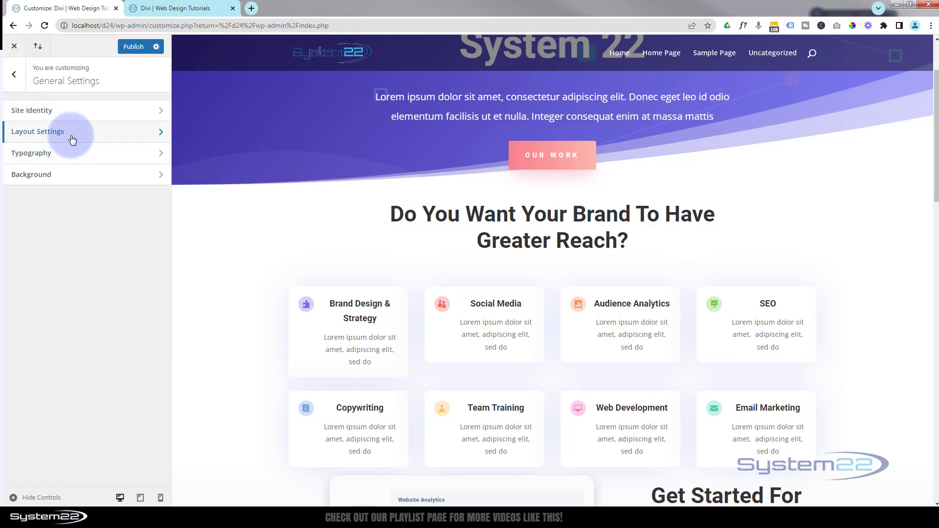
{"action": "left_click", "coordinate": [73, 154]}
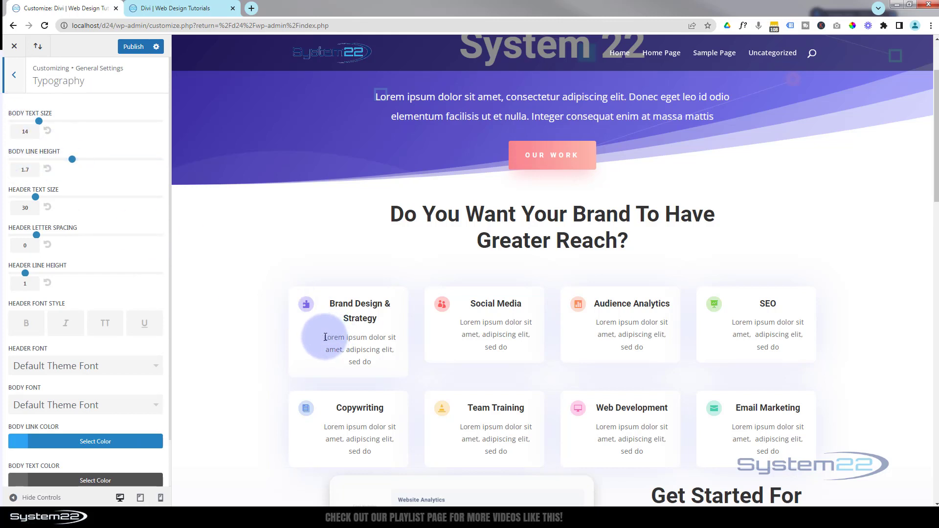
{"action": "left_click_drag", "start_coordinate": [324, 338], "coordinate": [386, 362]}
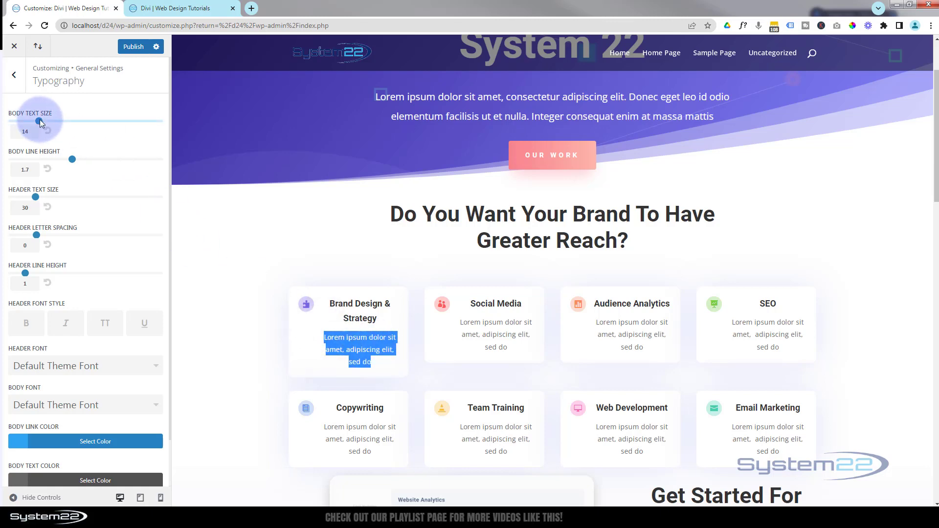
{"action": "left_click_drag", "start_coordinate": [40, 121], "coordinate": [7, 133]}
{"action": "key", "text": "BackSpace"}
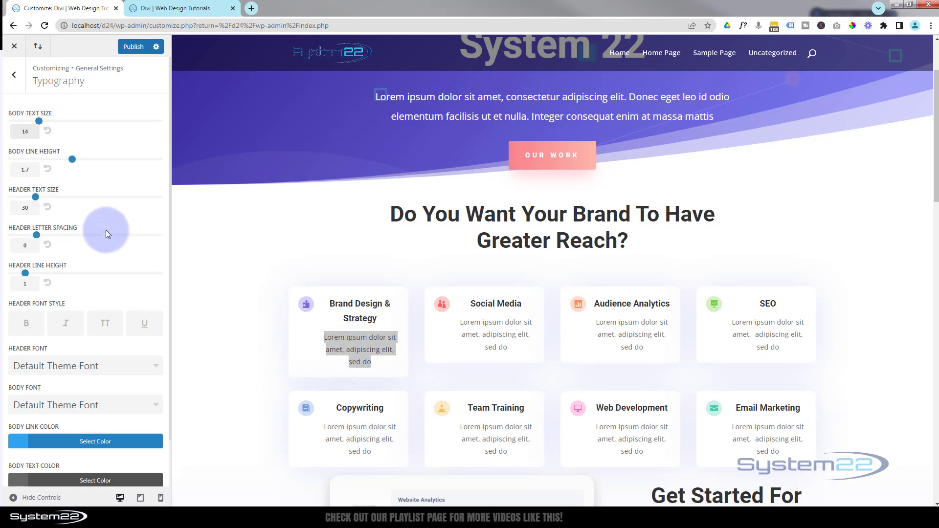
{"action": "left_click", "coordinate": [72, 160]}
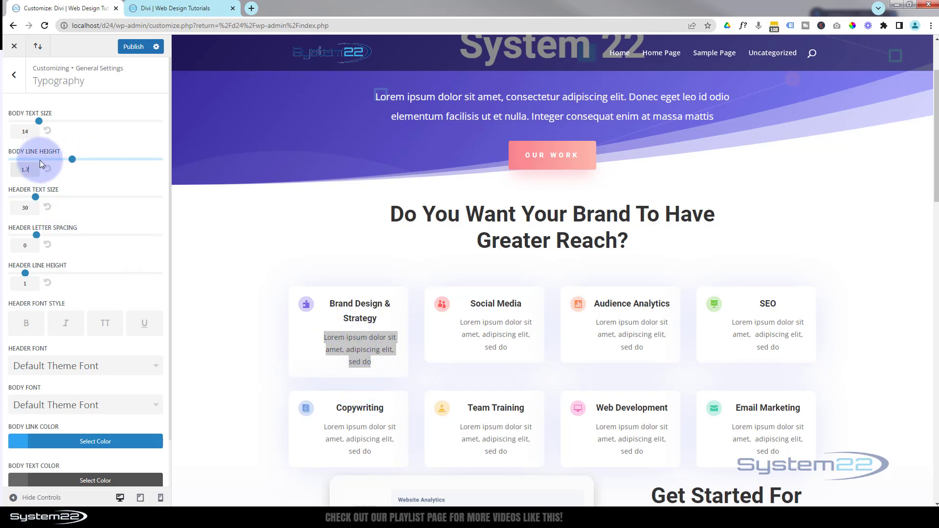
{"action": "left_click", "coordinate": [27, 169]}
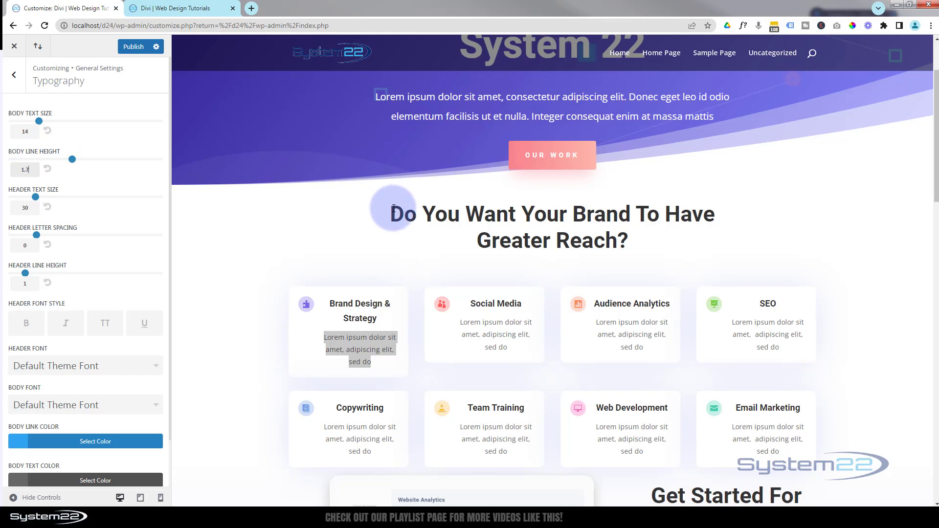
- Try a header text size of 50 on the "Do You Want Your Brand To Have Greater Reach?" heading, and set it back to 30
{"action": "left_click_drag", "start_coordinate": [393, 209], "coordinate": [648, 259]}
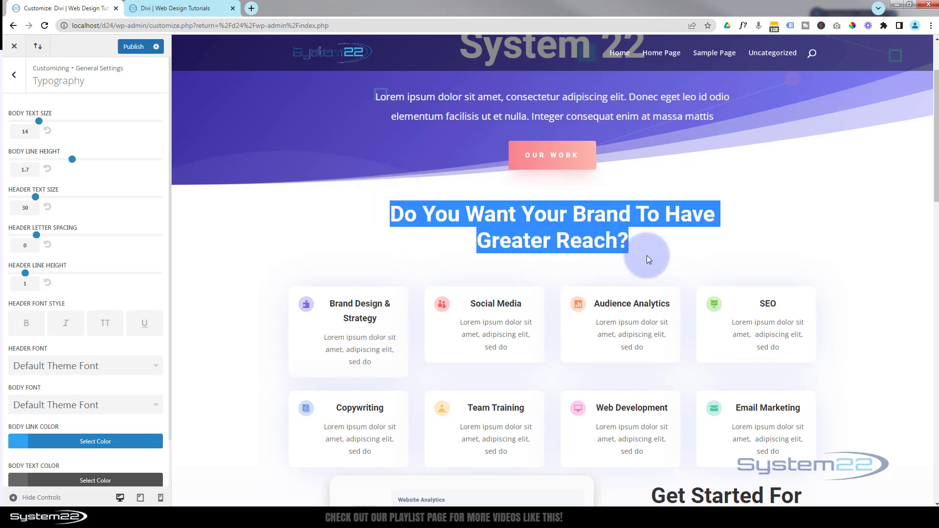
{"action": "left_click", "coordinate": [21, 207]}
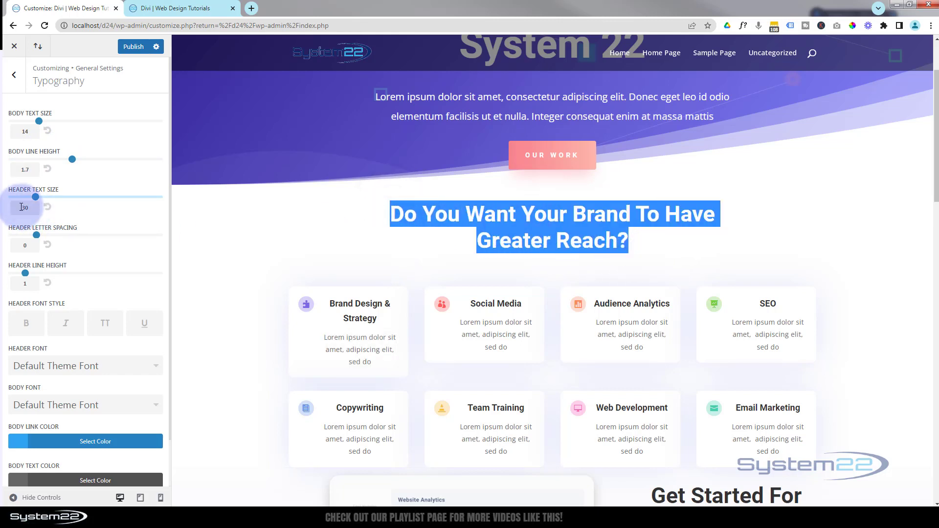
{"action": "double_click", "coordinate": [23, 208]}
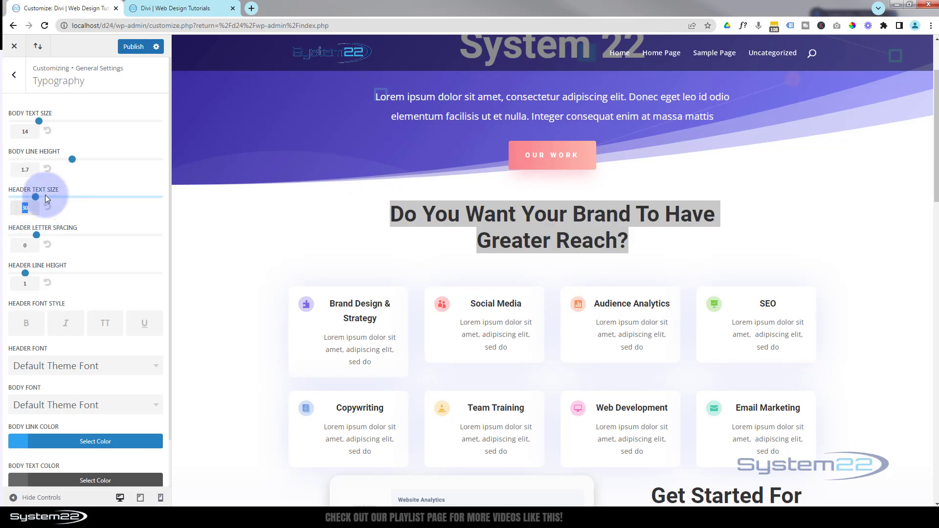
{"action": "left_click_drag", "start_coordinate": [36, 197], "coordinate": [19, 208]}
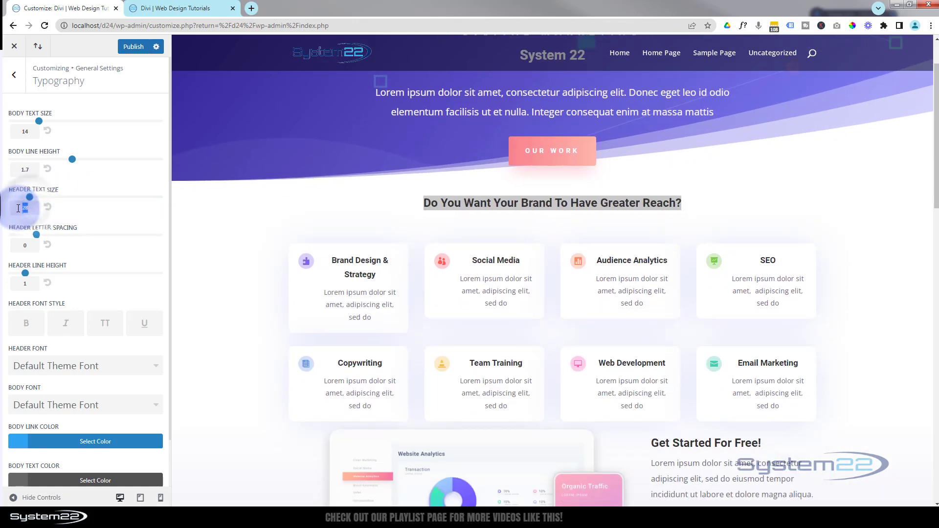
{"action": "type", "text": "50"}
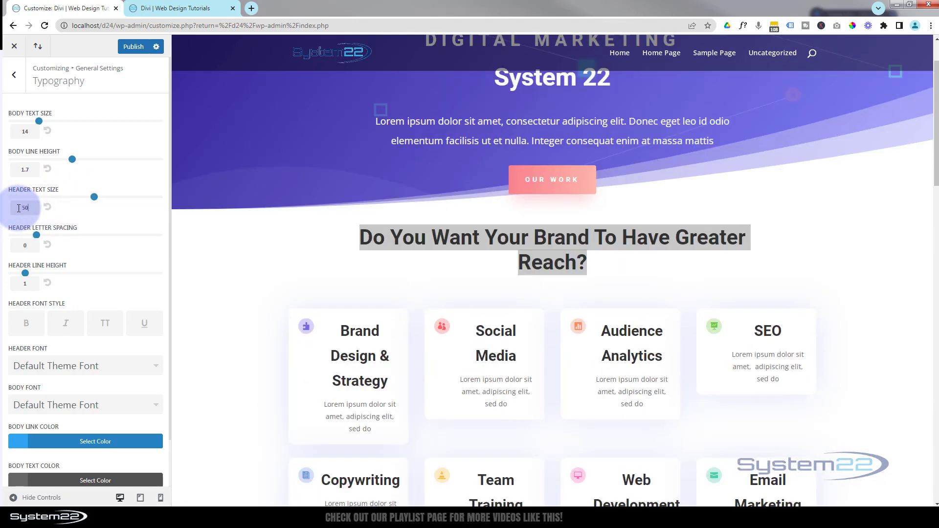
{"action": "left_click", "coordinate": [81, 238]}
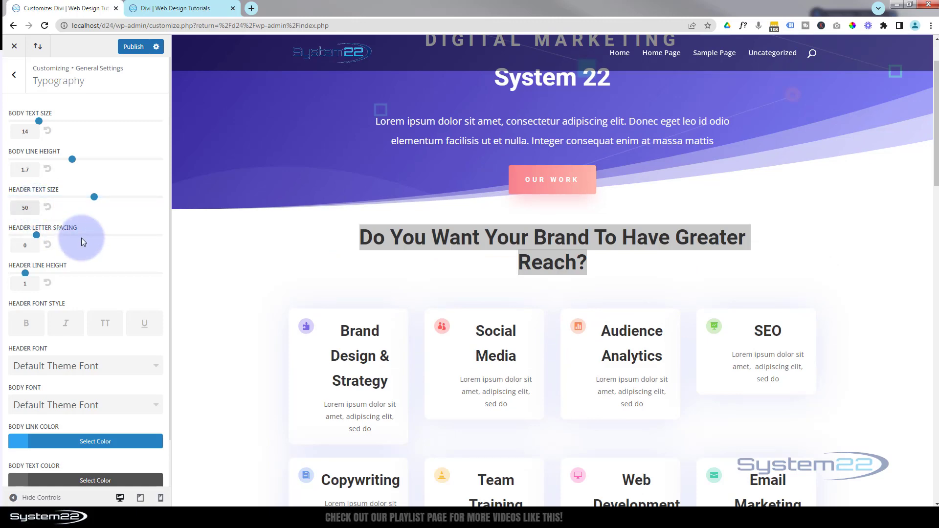
{"action": "left_click_drag", "start_coordinate": [29, 208], "coordinate": [18, 209]}
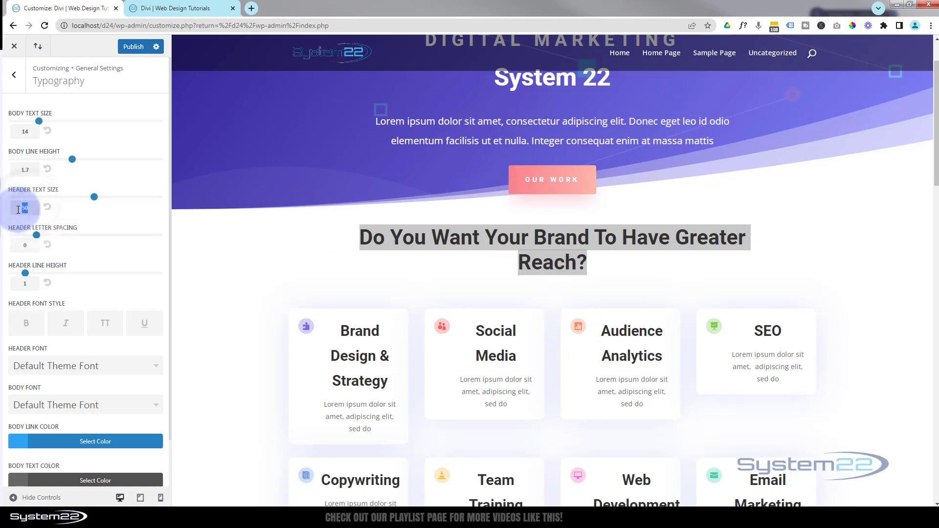
{"action": "key", "text": "BackSpace"}
{"action": "type", "text": "30"}
{"action": "left_click", "coordinate": [87, 237]}
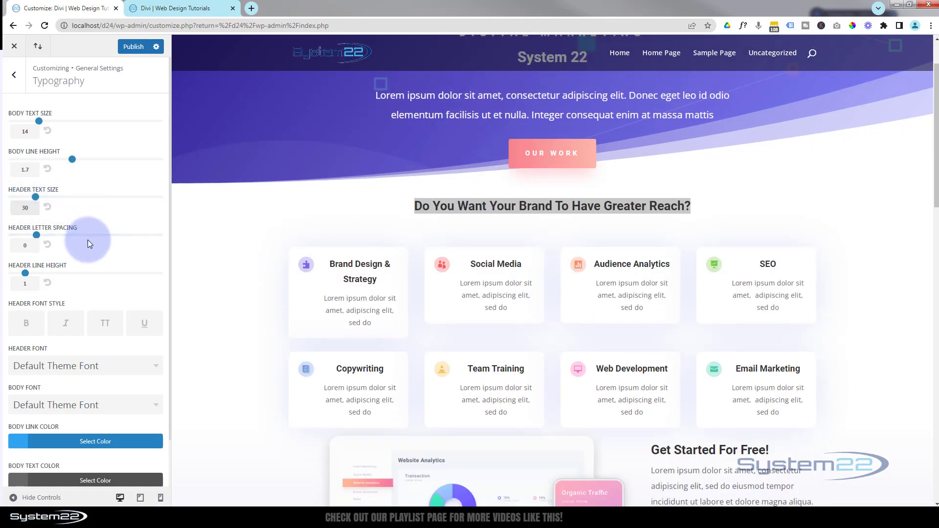
- Try a header letter spacing of 2 and settle on 1, and check the header line height setting
{"action": "left_click", "coordinate": [37, 235]}
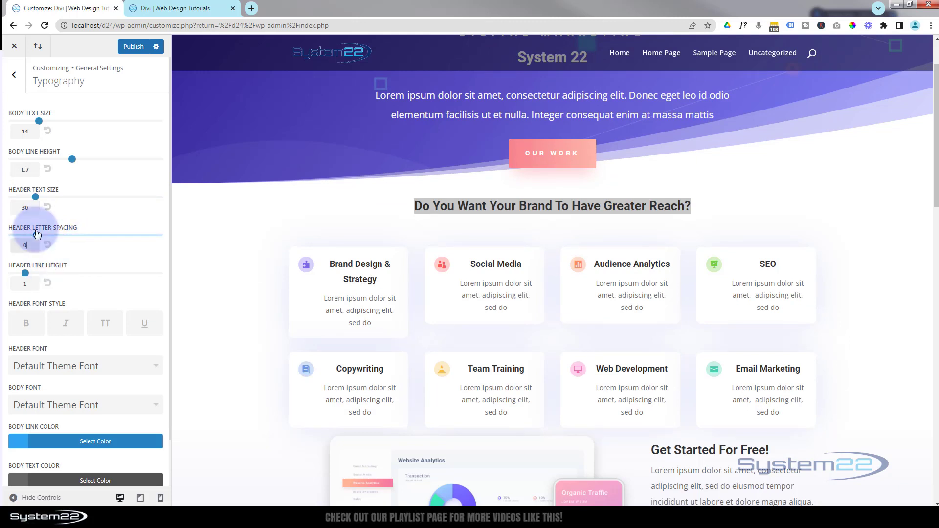
{"action": "left_click_drag", "start_coordinate": [37, 236], "coordinate": [64, 236]}
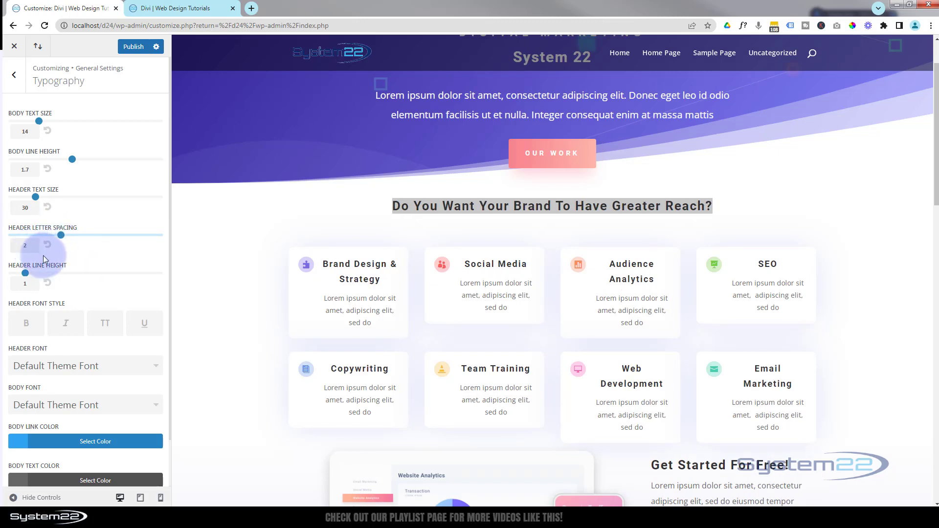
{"action": "left_click_drag", "start_coordinate": [61, 239], "coordinate": [49, 237]}
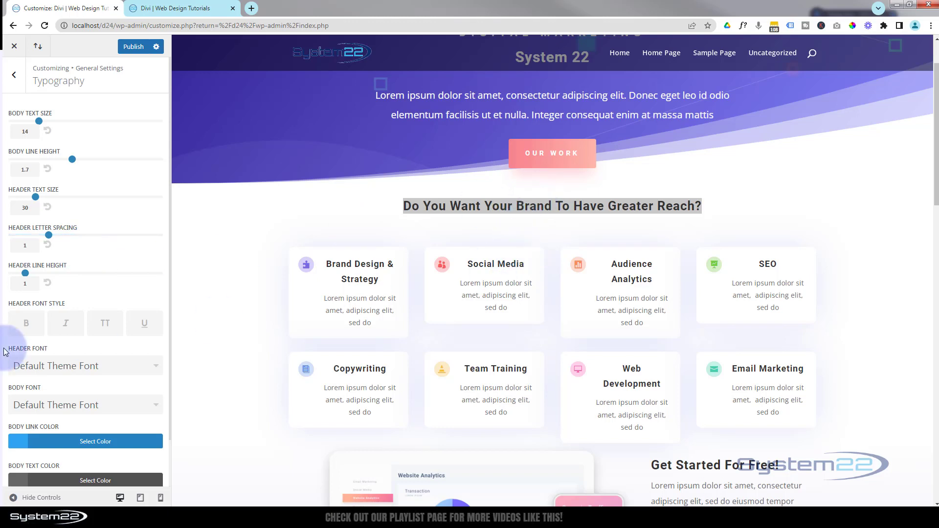
{"action": "mouse_move", "coordinate": [26, 273]}
{"action": "left_mouse_down"}
{"action": "mouse_move", "coordinate": [86, 276]}
{"action": "mouse_move", "coordinate": [28, 280]}
{"action": "left_mouse_up"}
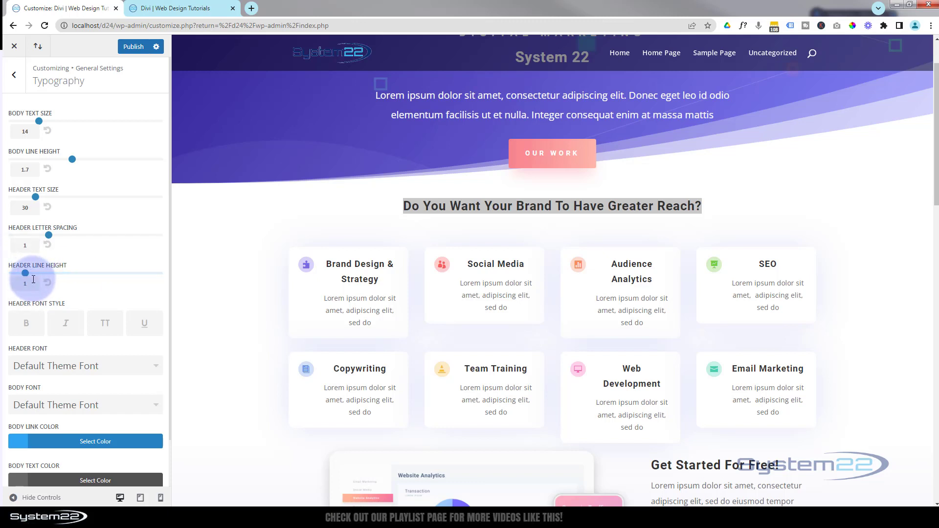
- Try the bold, italic, uppercase and underline header font styles on the page headings, and turn them all off again
{"action": "scroll", "coordinate": [105, 328], "scroll_direction": "down", "scroll_amount": 1}
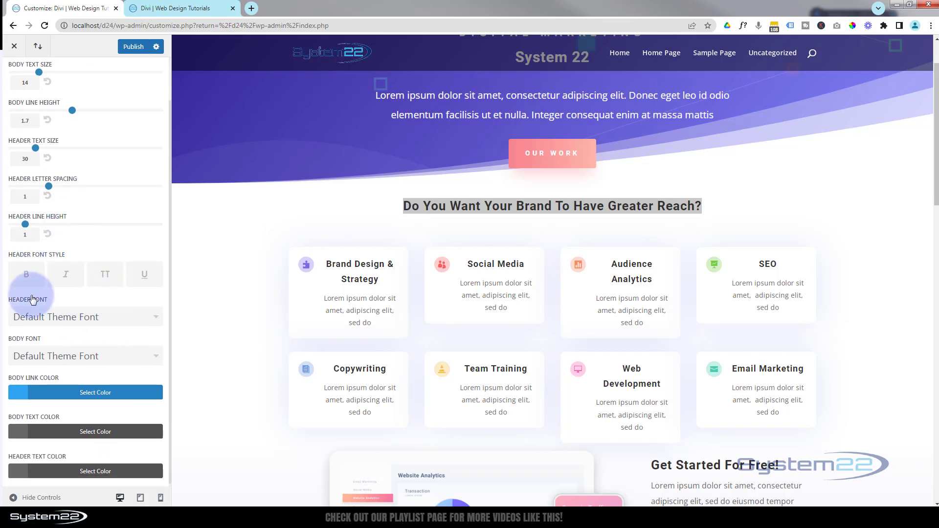
{"action": "left_click", "coordinate": [26, 274]}
{"action": "left_click", "coordinate": [67, 276]}
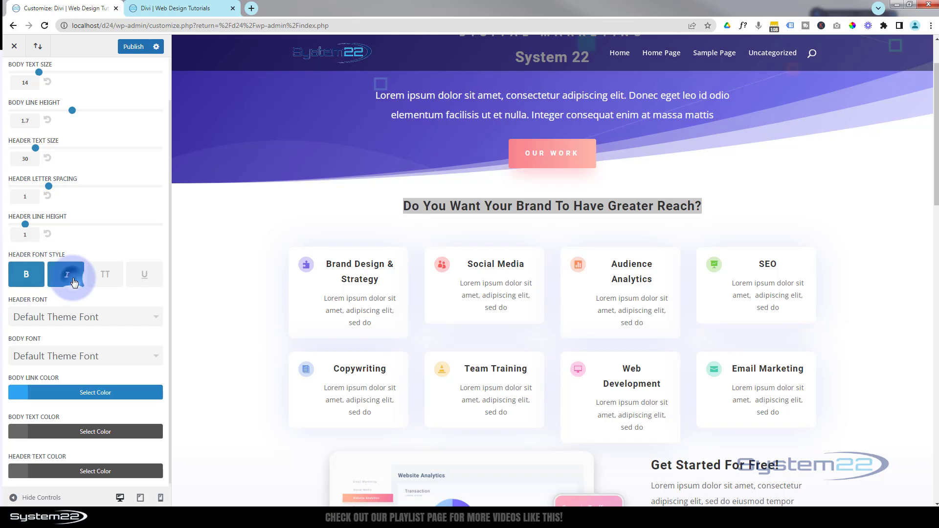
{"action": "left_click", "coordinate": [108, 282]}
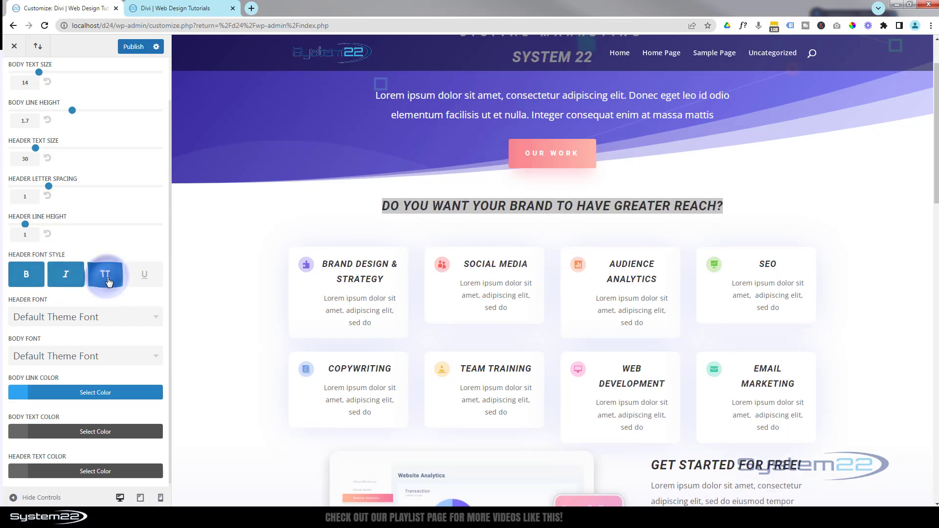
{"action": "left_click", "coordinate": [145, 276]}
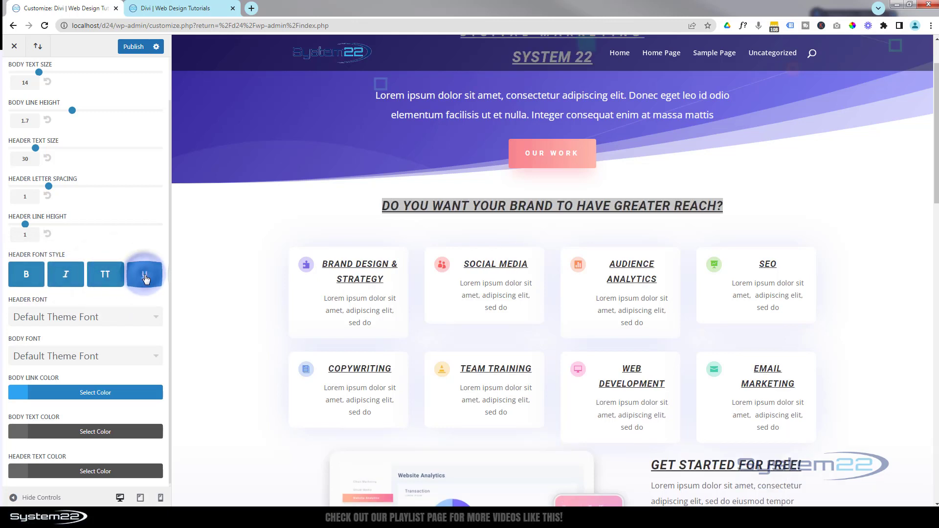
{"action": "left_click", "coordinate": [145, 277]}
{"action": "left_click", "coordinate": [105, 275]}
{"action": "left_click", "coordinate": [66, 275]}
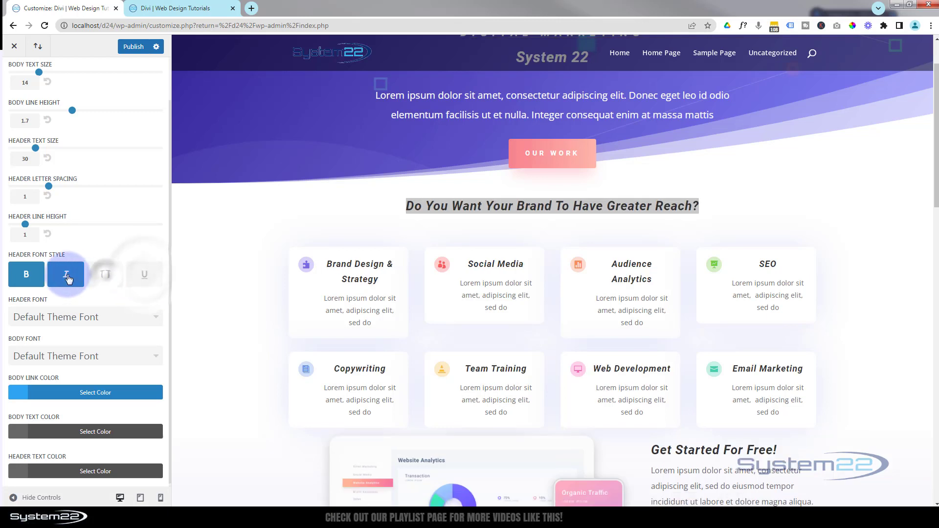
{"action": "left_click", "coordinate": [27, 276]}
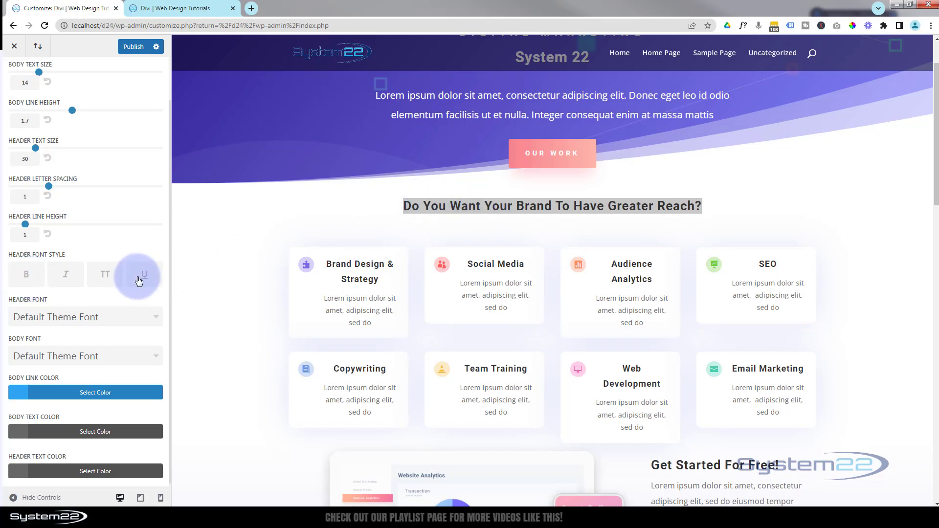
- Browse the fonts available for the header, and keep Default Theme Font
{"action": "scroll", "coordinate": [119, 292], "scroll_direction": "down", "scroll_amount": 1}
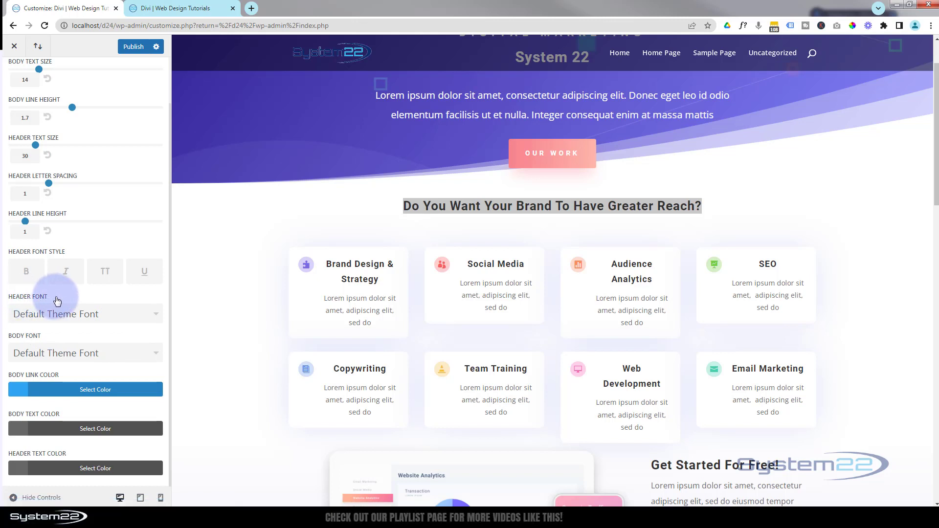
{"action": "left_click", "coordinate": [130, 315]}
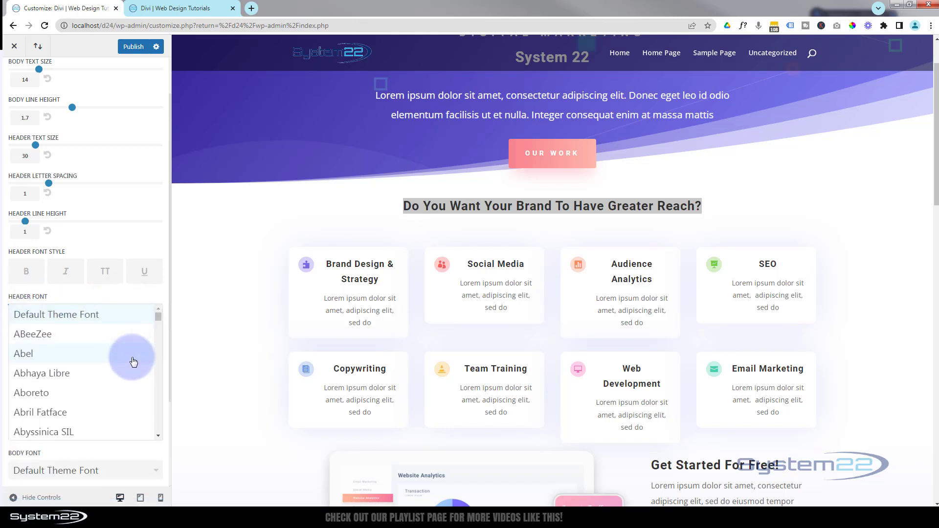
{"action": "scroll", "coordinate": [133, 362], "scroll_direction": "down", "scroll_amount": 10}
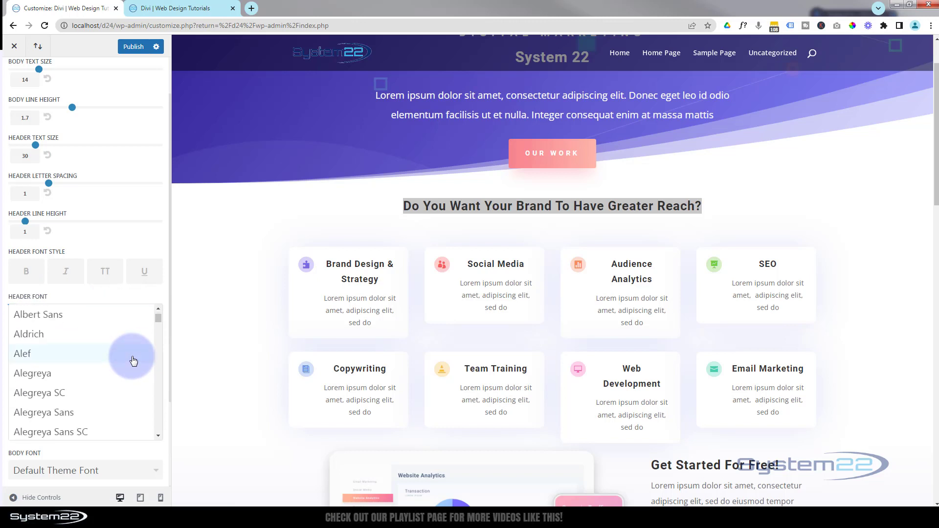
{"action": "scroll", "coordinate": [131, 361], "scroll_direction": "down", "scroll_amount": 3}
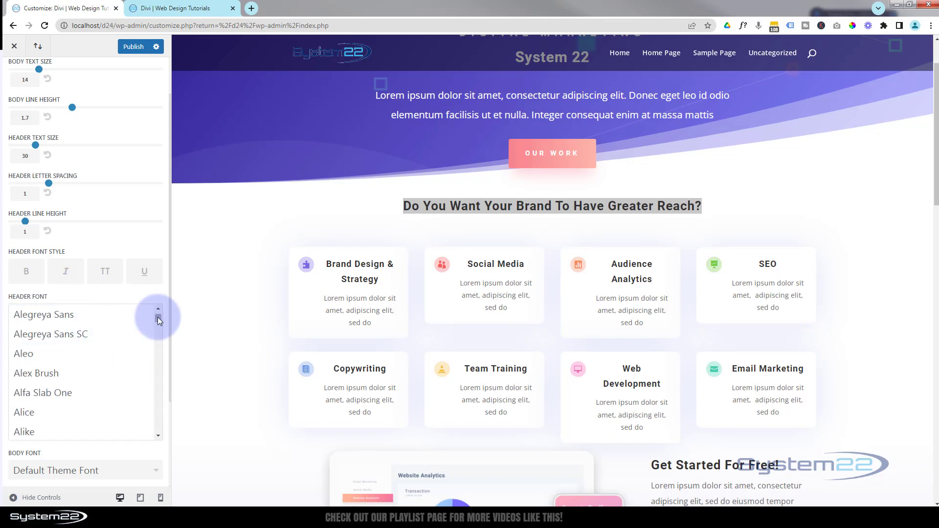
{"action": "left_click_drag", "start_coordinate": [159, 320], "coordinate": [156, 311]}
{"action": "left_click", "coordinate": [59, 317]}
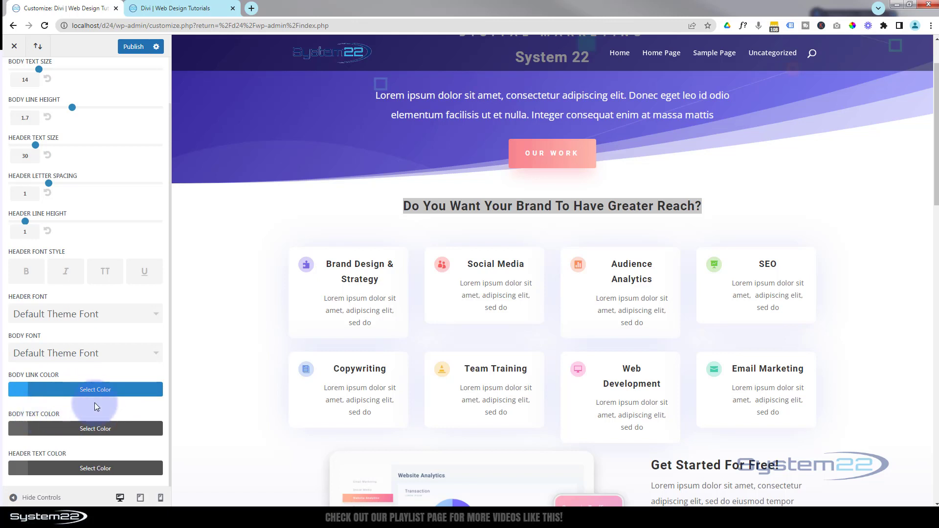
- Try grey #a0a0a0 and red as the body text color, vary the red's saturation and opacity, and return the body text to grey
{"action": "left_click", "coordinate": [94, 429]}
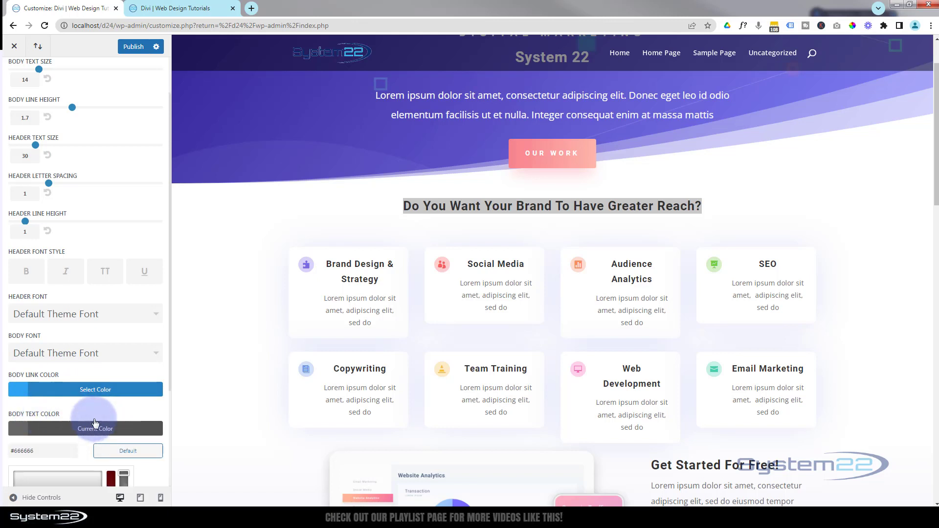
{"action": "scroll", "coordinate": [93, 426], "scroll_direction": "down", "scroll_amount": 3}
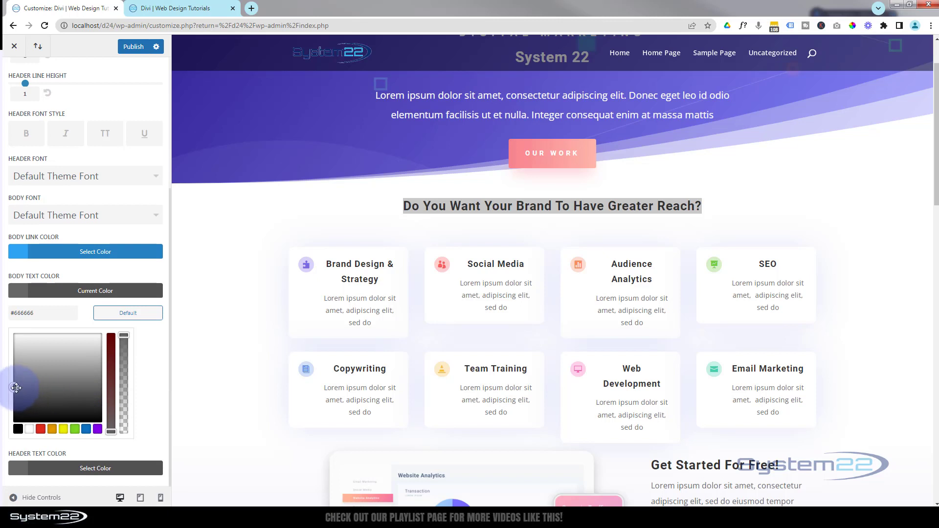
{"action": "left_click_drag", "start_coordinate": [21, 387], "coordinate": [58, 367]}
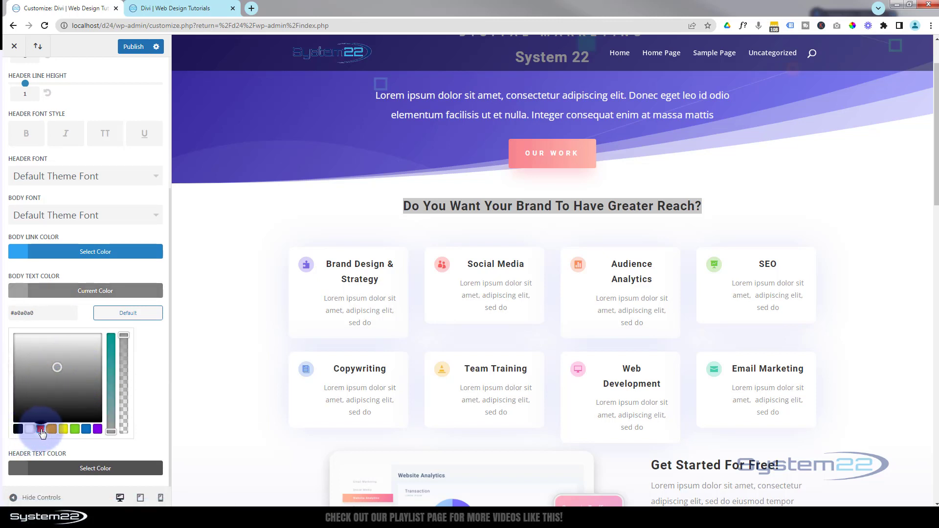
{"action": "left_click", "coordinate": [39, 430]}
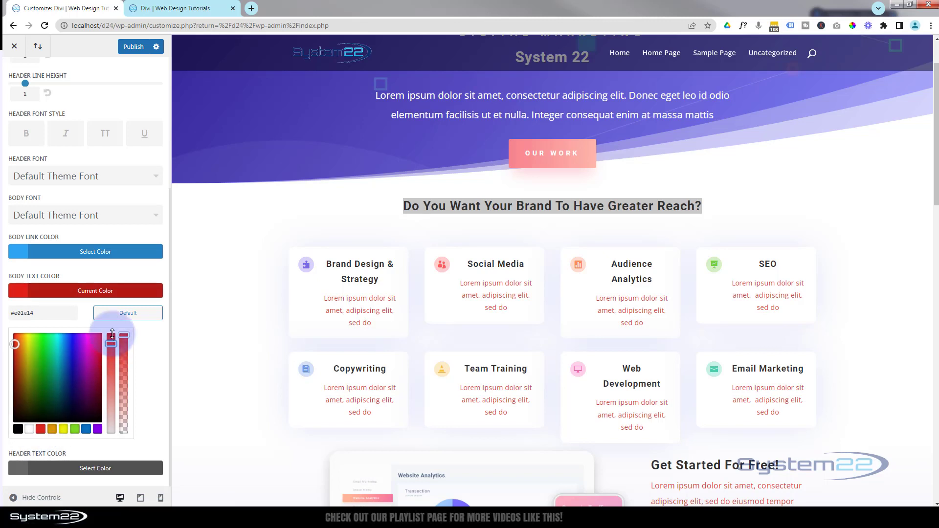
{"action": "left_click", "coordinate": [113, 335]}
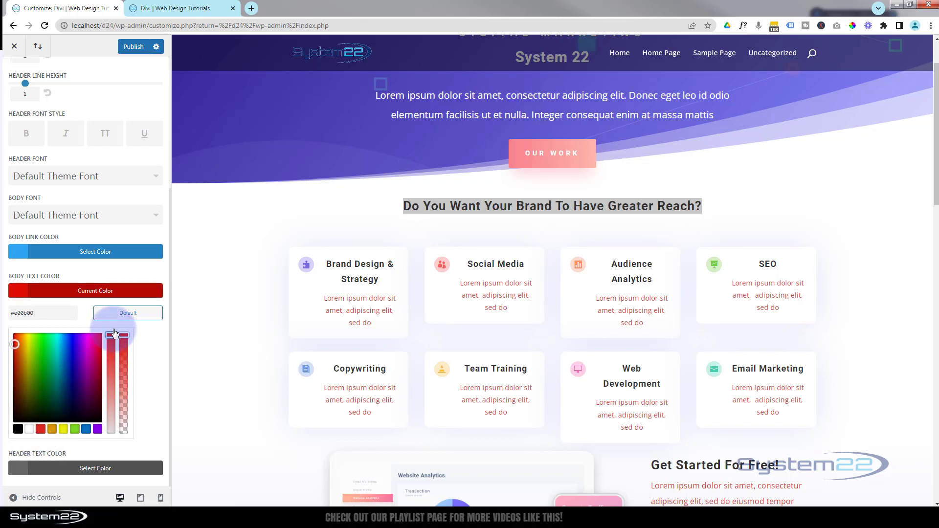
{"action": "left_click", "coordinate": [123, 343]}
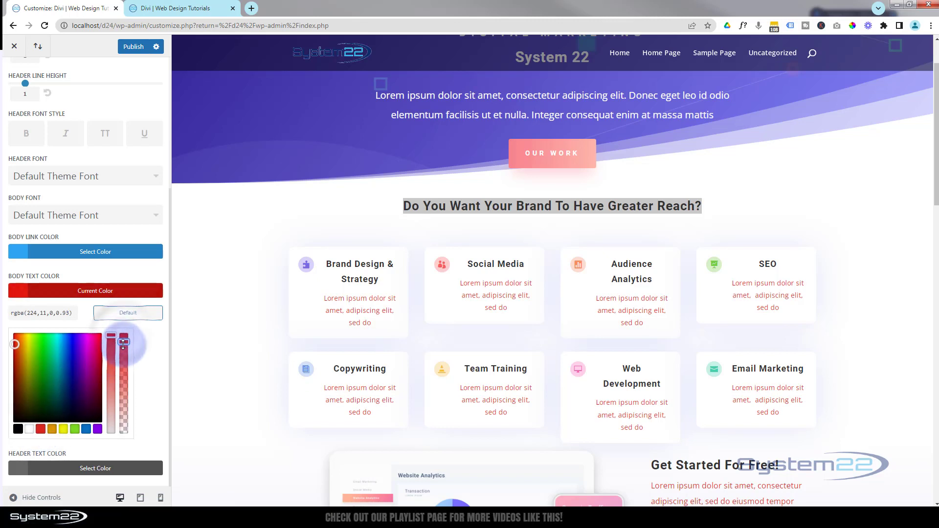
{"action": "left_click_drag", "start_coordinate": [124, 344], "coordinate": [127, 311]}
{"action": "left_click_drag", "start_coordinate": [34, 313], "coordinate": [4, 315]}
{"action": "key", "text": "BackSpace"}
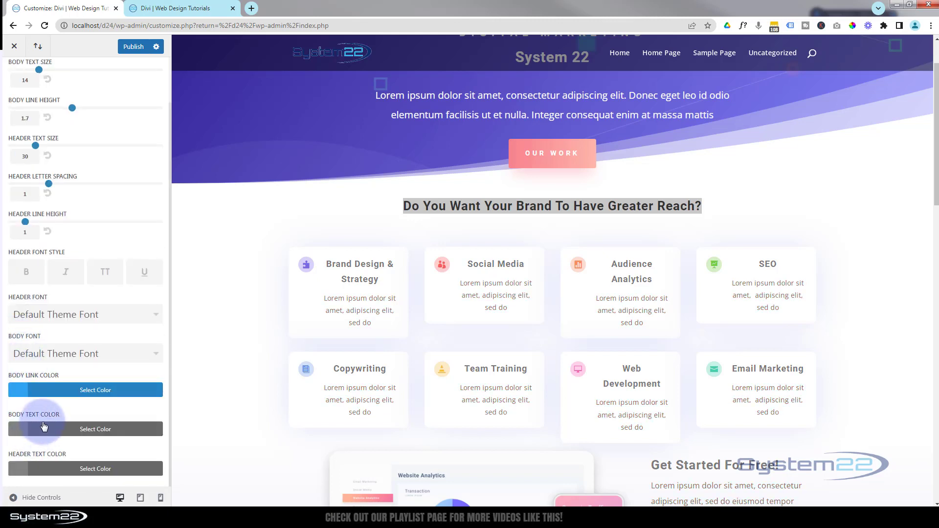
- Clear the header text size and set it back to 30
{"action": "scroll", "coordinate": [43, 427], "scroll_direction": "up", "scroll_amount": 1}
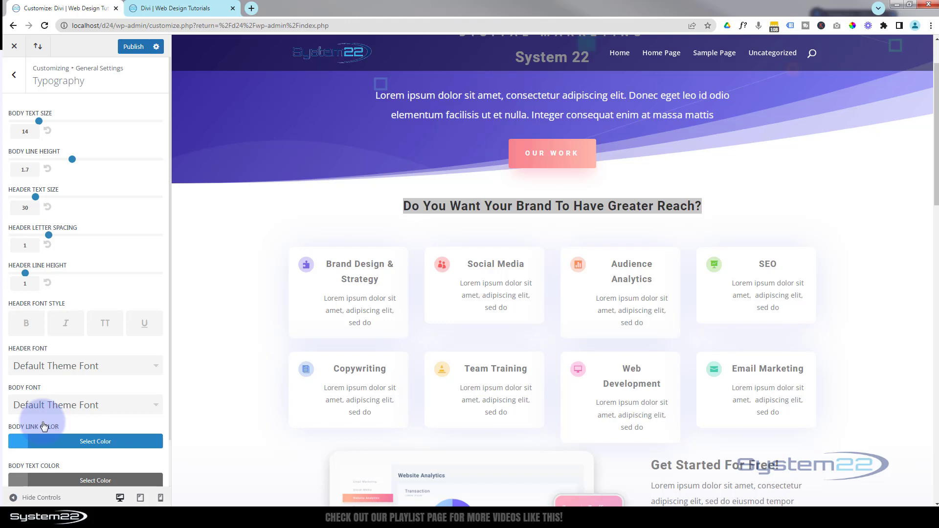
{"action": "left_click", "coordinate": [368, 208]}
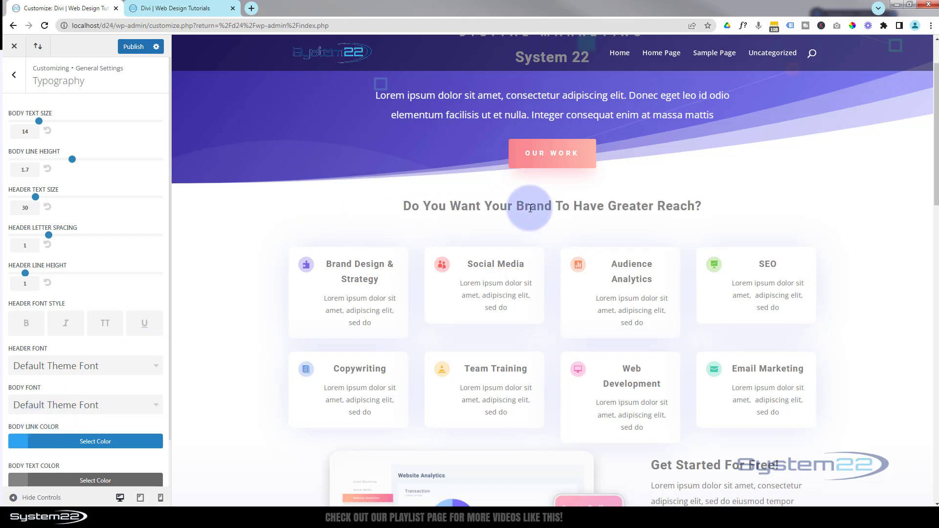
{"action": "double_click", "coordinate": [18, 210]}
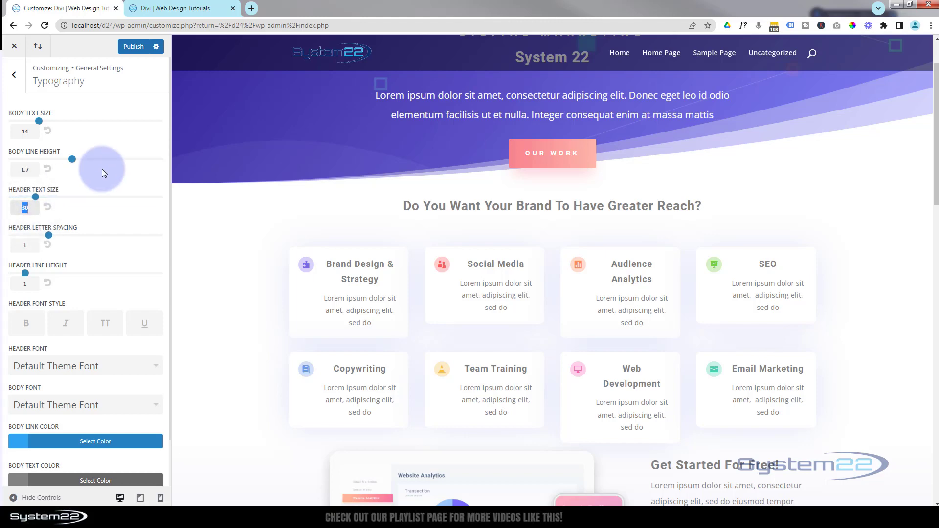
{"action": "key", "text": "BackSpace"}
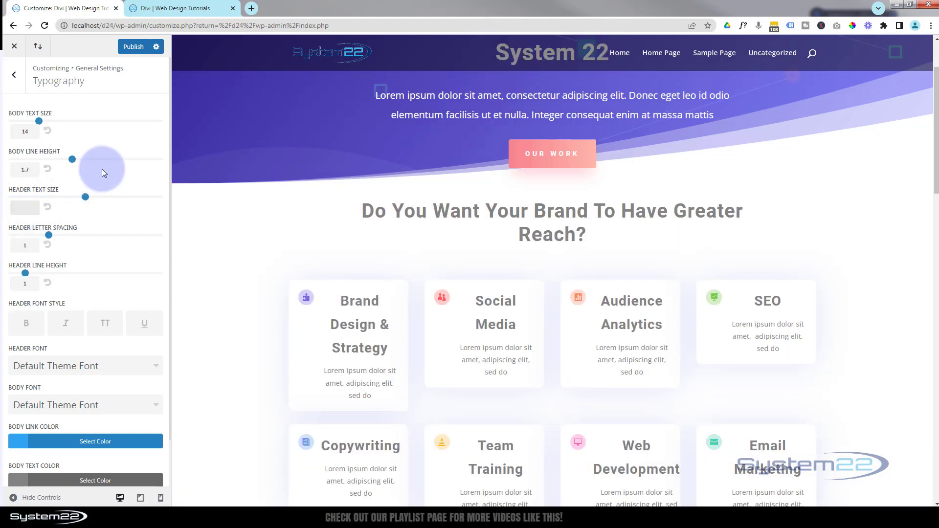
{"action": "type", "text": "30"}
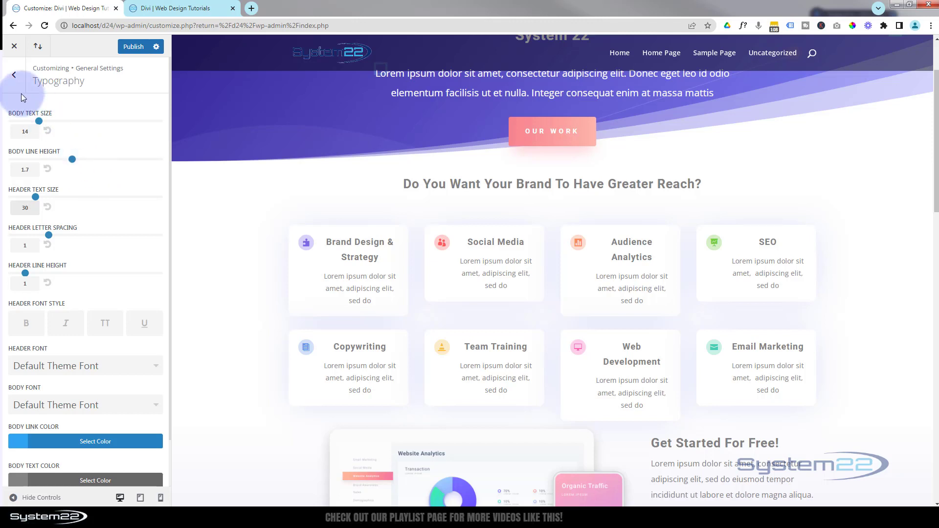
- Go to the general background settings and look at the background color choices without picking one
{"action": "left_click", "coordinate": [13, 76]}
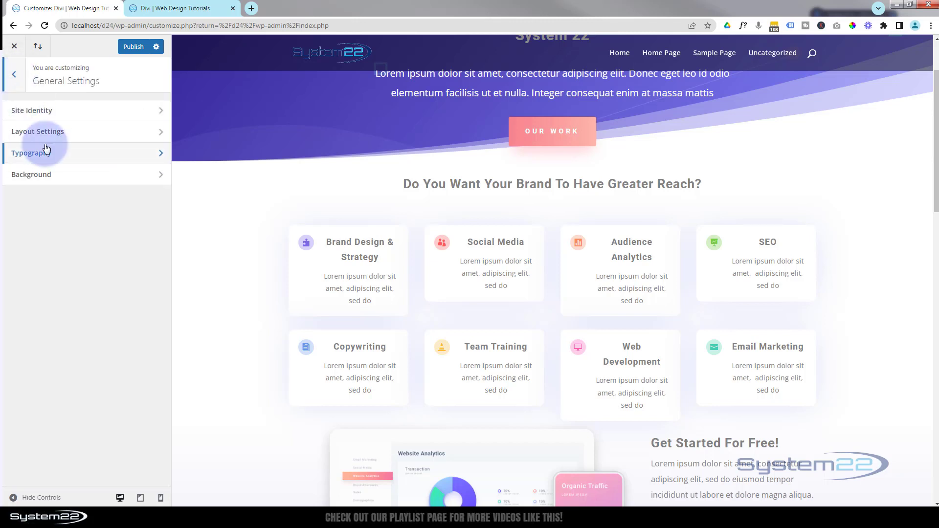
{"action": "left_click", "coordinate": [69, 174]}
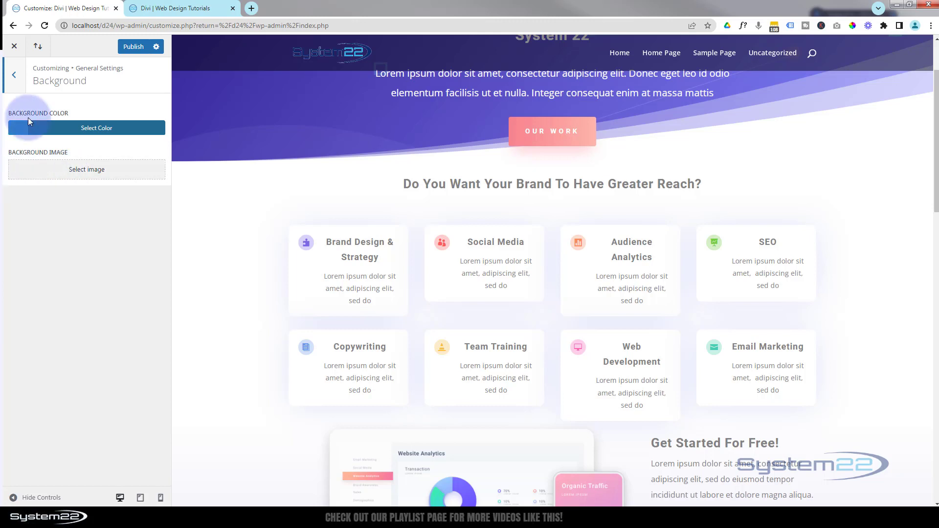
{"action": "left_click", "coordinate": [35, 128]}
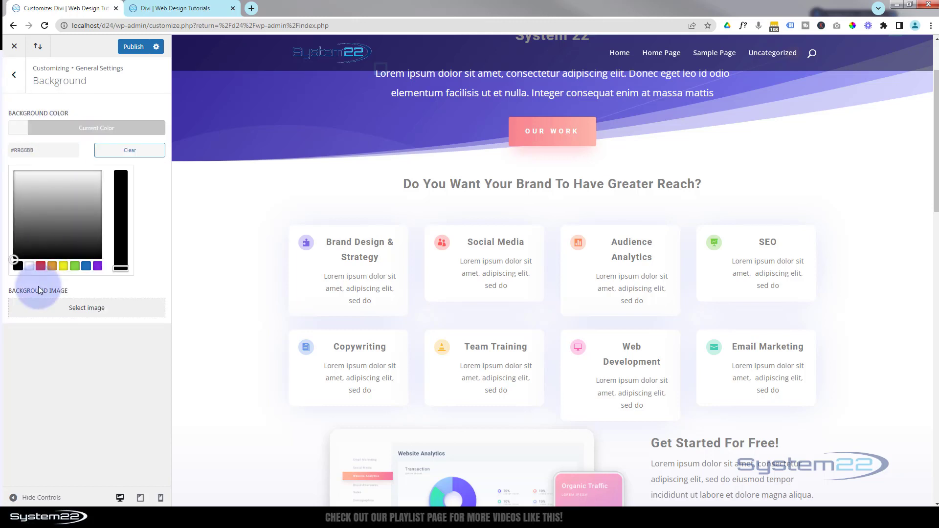
{"action": "left_click", "coordinate": [61, 126]}
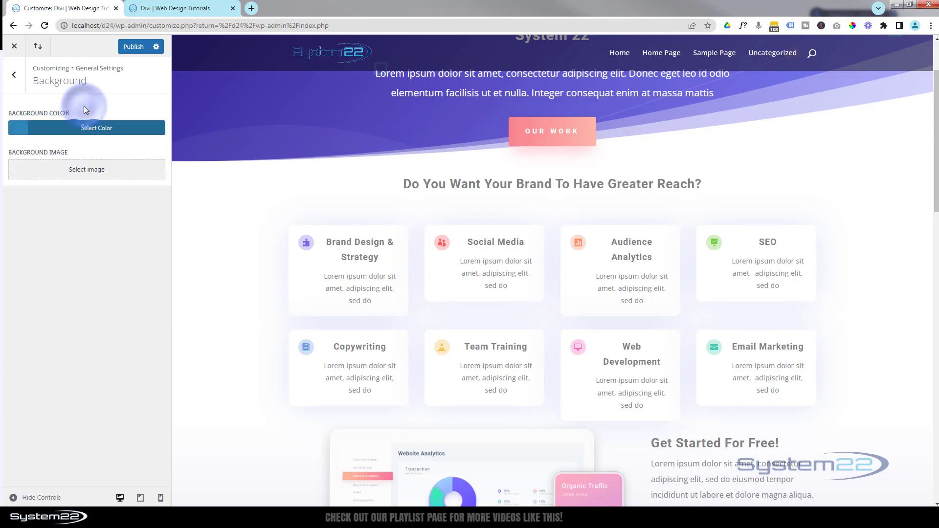
- Try the colorful space nebula picture from the media library as the background image, check it down the page, and remove it
{"action": "left_click", "coordinate": [113, 171]}
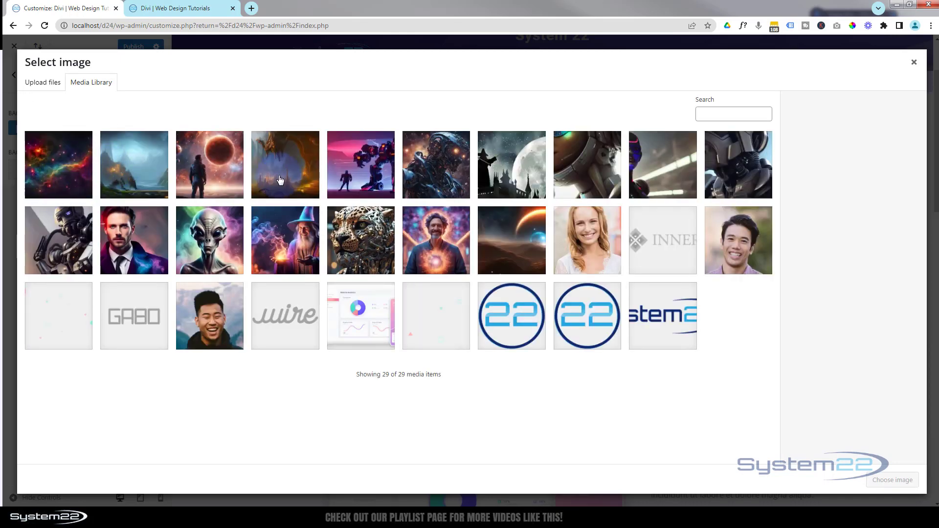
{"action": "left_click", "coordinate": [81, 181]}
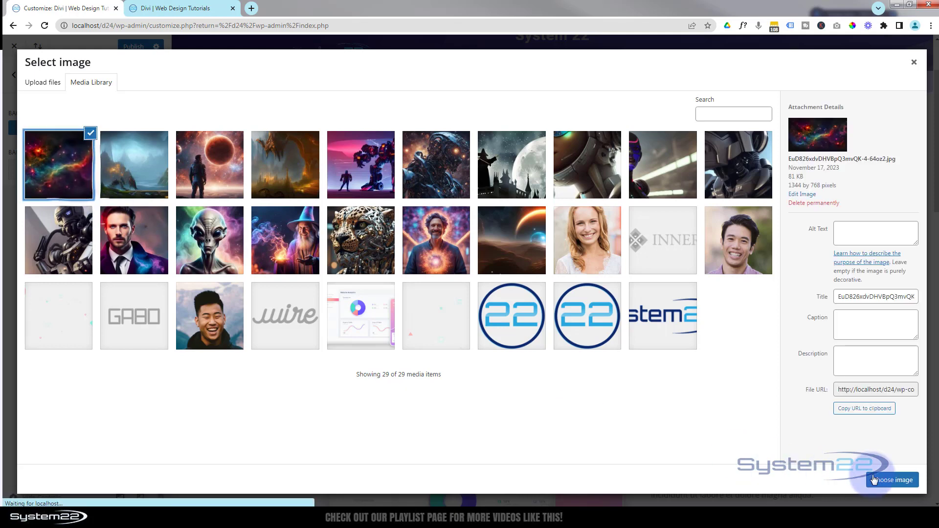
{"action": "left_click", "coordinate": [893, 480]}
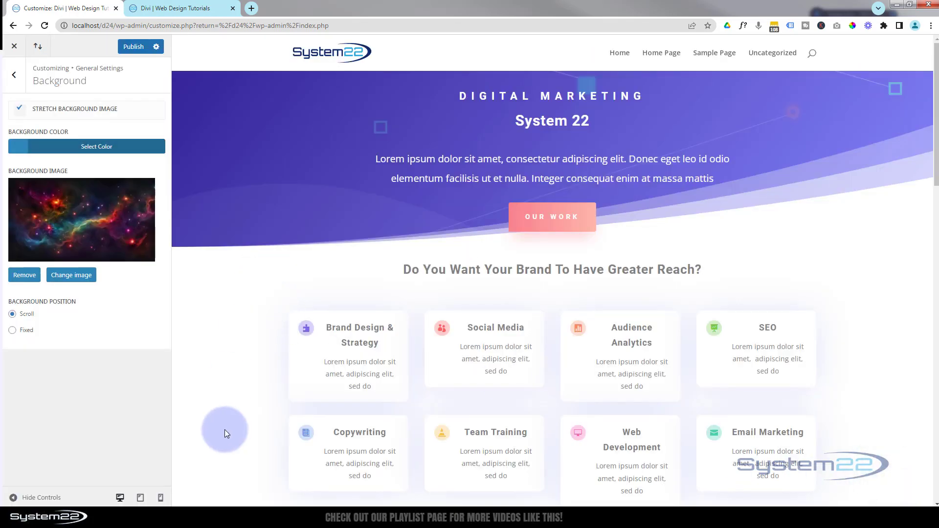
{"action": "scroll", "coordinate": [889, 315], "scroll_direction": "down", "scroll_amount": 3}
{"action": "scroll", "coordinate": [890, 315], "scroll_direction": "down", "scroll_amount": 10}
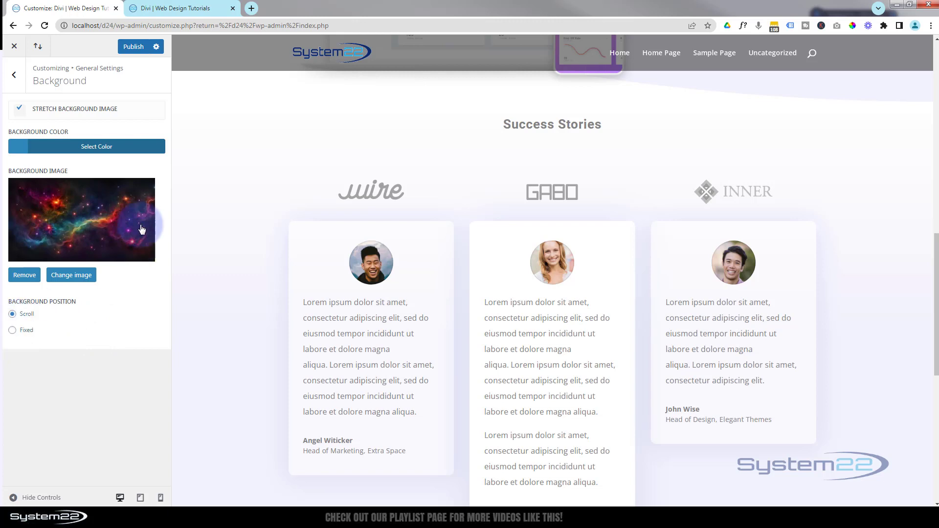
{"action": "left_click", "coordinate": [18, 276]}
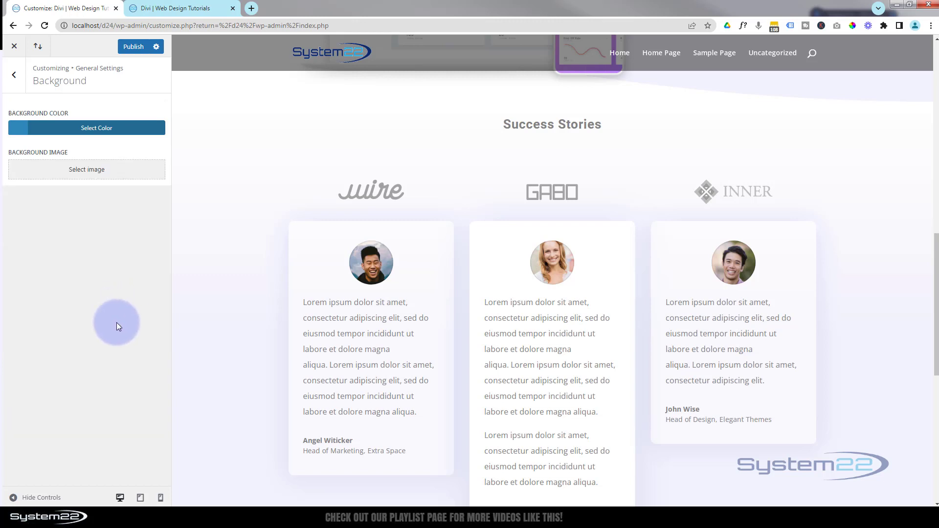
- Publish the customizer changes and return to the overview of all theme settings
{"action": "left_click", "coordinate": [136, 46]}
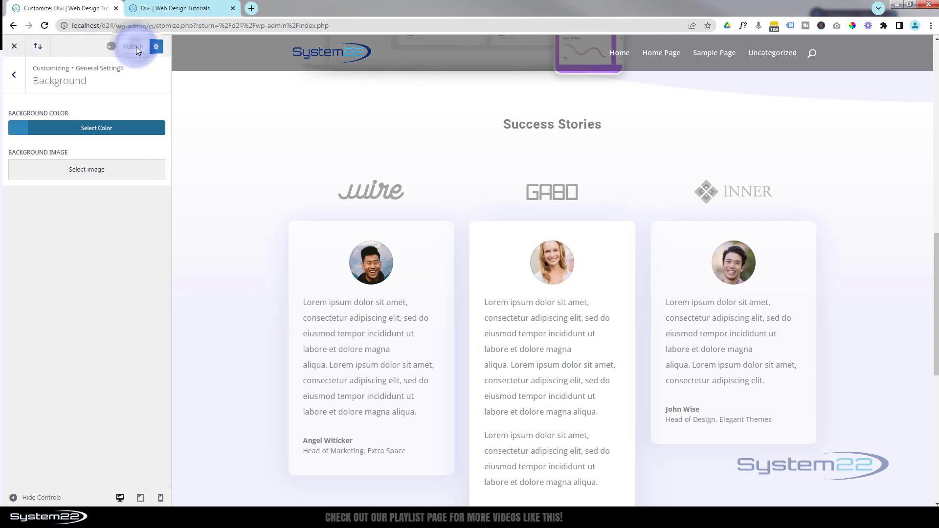
{"action": "left_click", "coordinate": [15, 77]}
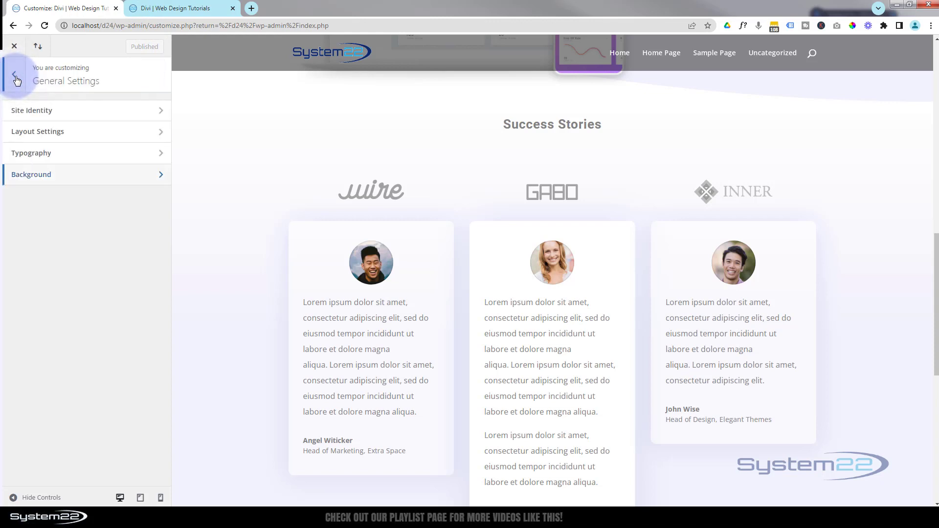
{"action": "left_click", "coordinate": [15, 78]}
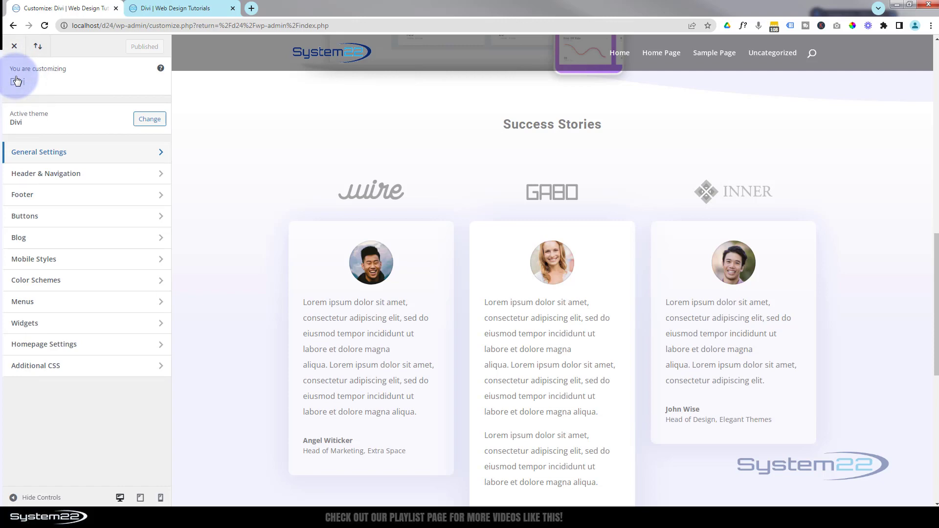
- Go back to the top of the page preview and switch to the live site's home page
{"action": "scroll", "coordinate": [234, 339], "scroll_direction": "up", "scroll_amount": 10}
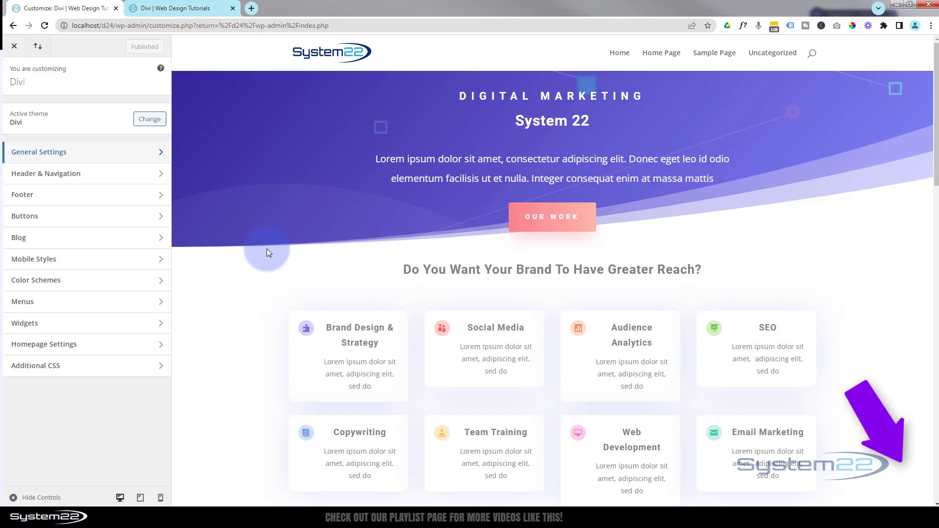
{"action": "left_click", "coordinate": [187, 10]}
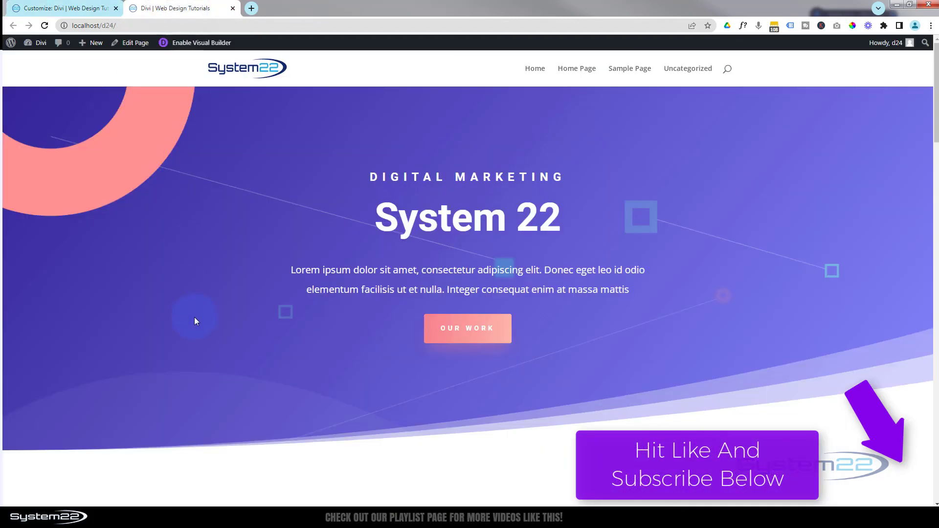